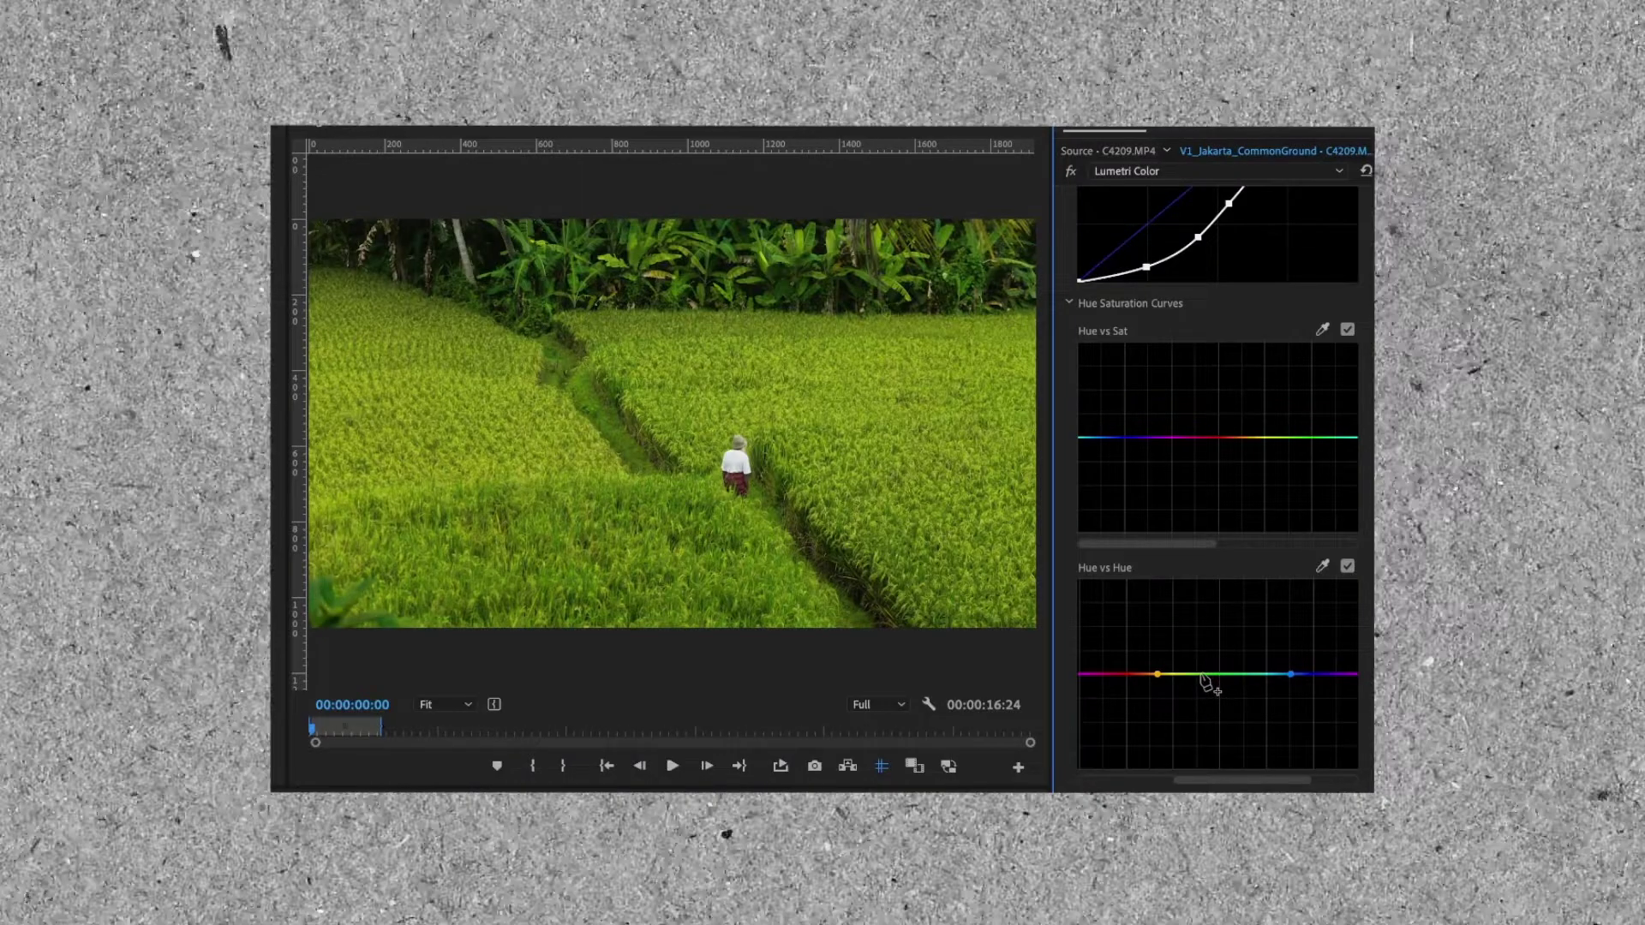
Step: Add a point on the Hue vs Hue curve and nudge it slightly lower
left_click(1204, 673)
left_click_drag(1202, 667, 1203, 665)
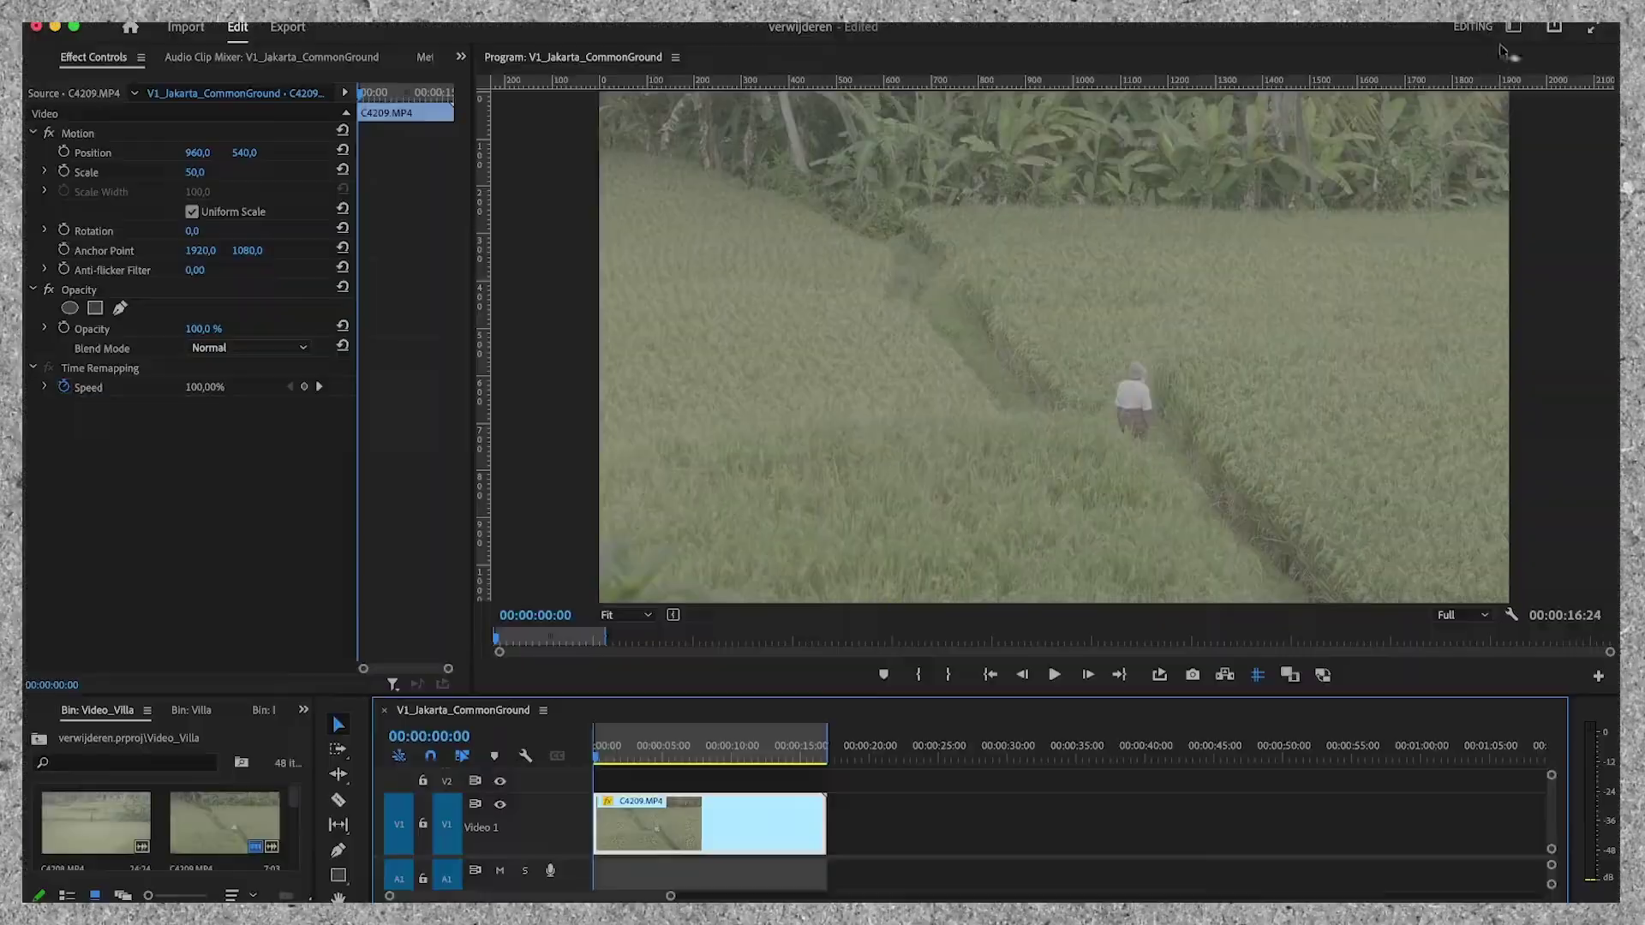
Step: Switch to the Color workspace and load the Arri_Zero.cube LUT as the look at about 110 intensity
left_click(1504, 30)
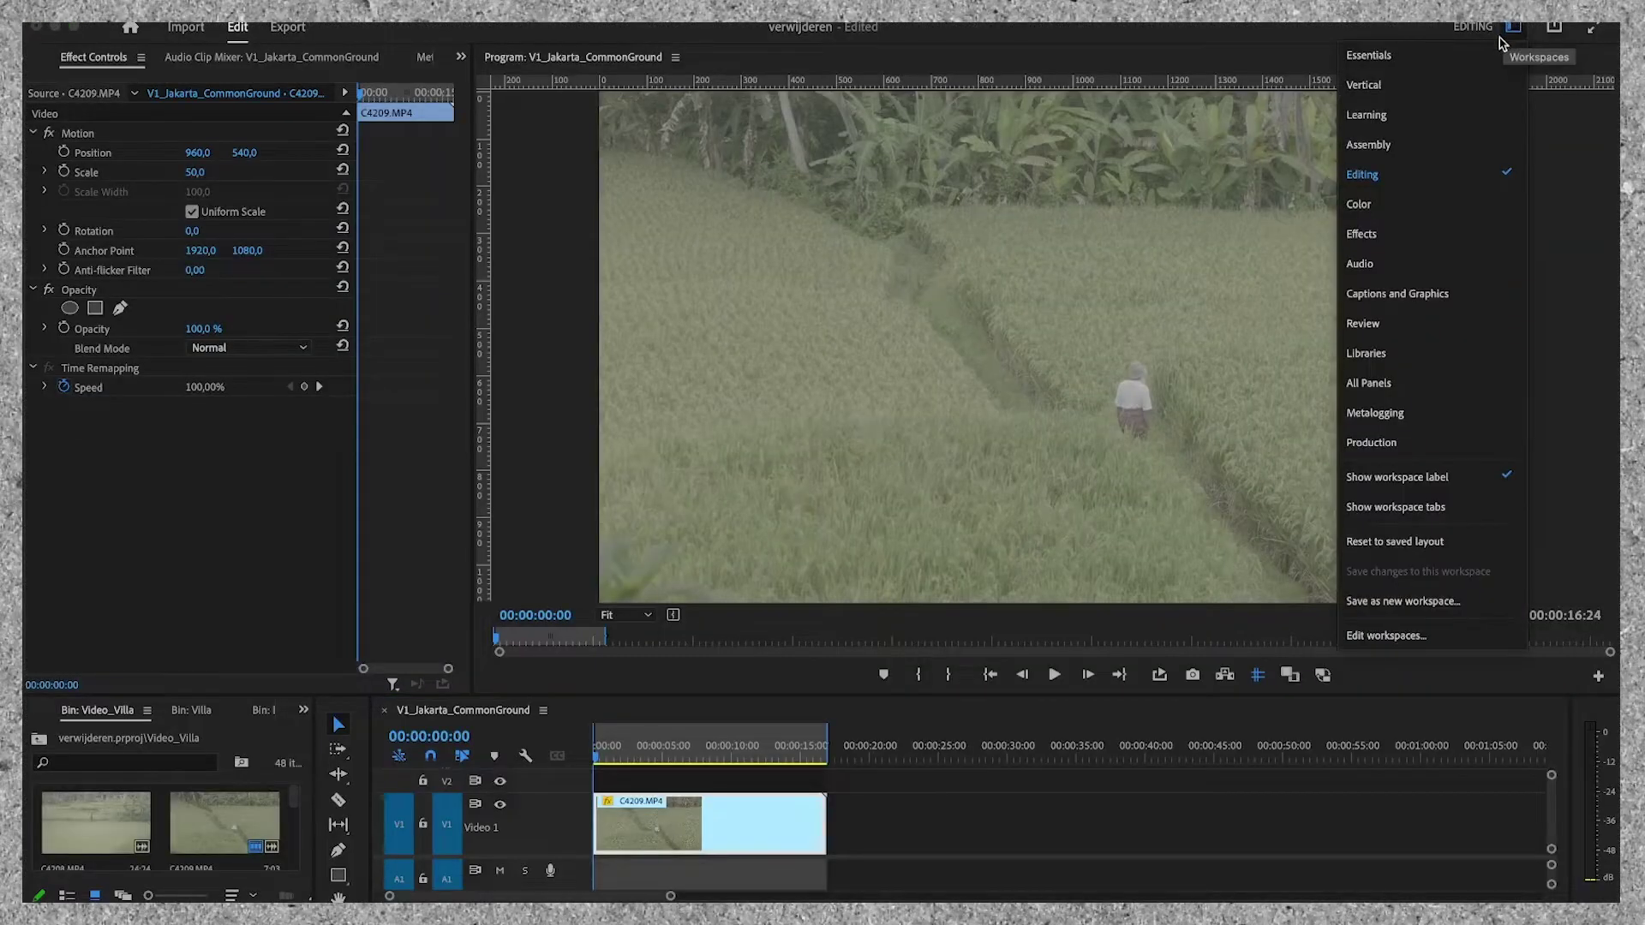
left_click(1362, 206)
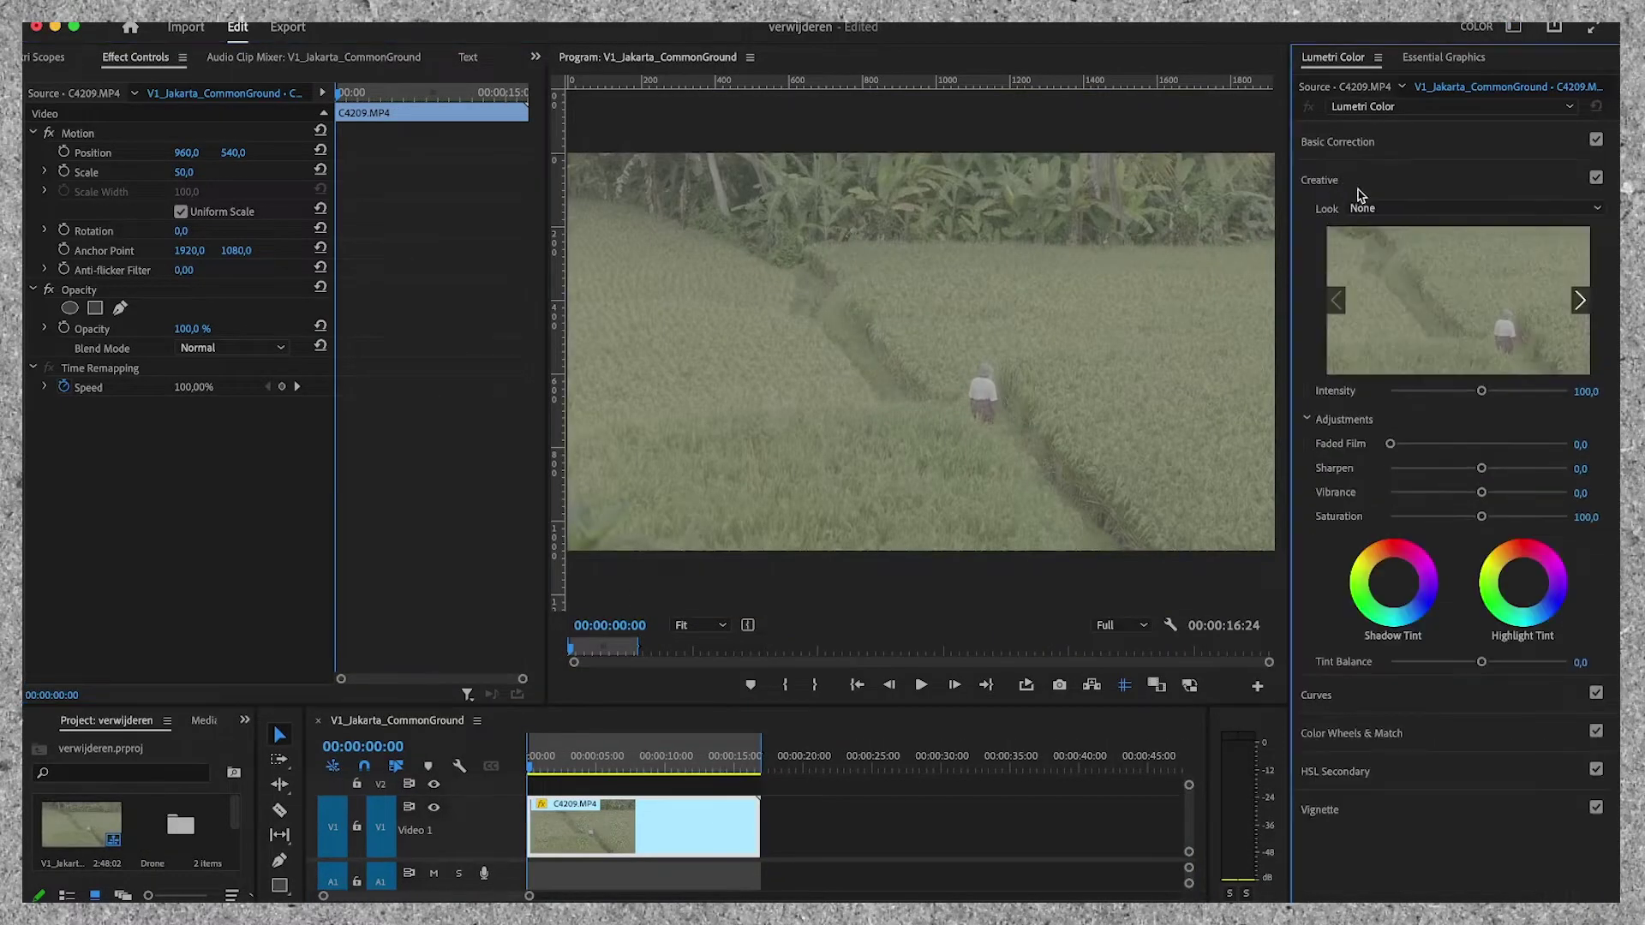
left_click(1371, 210)
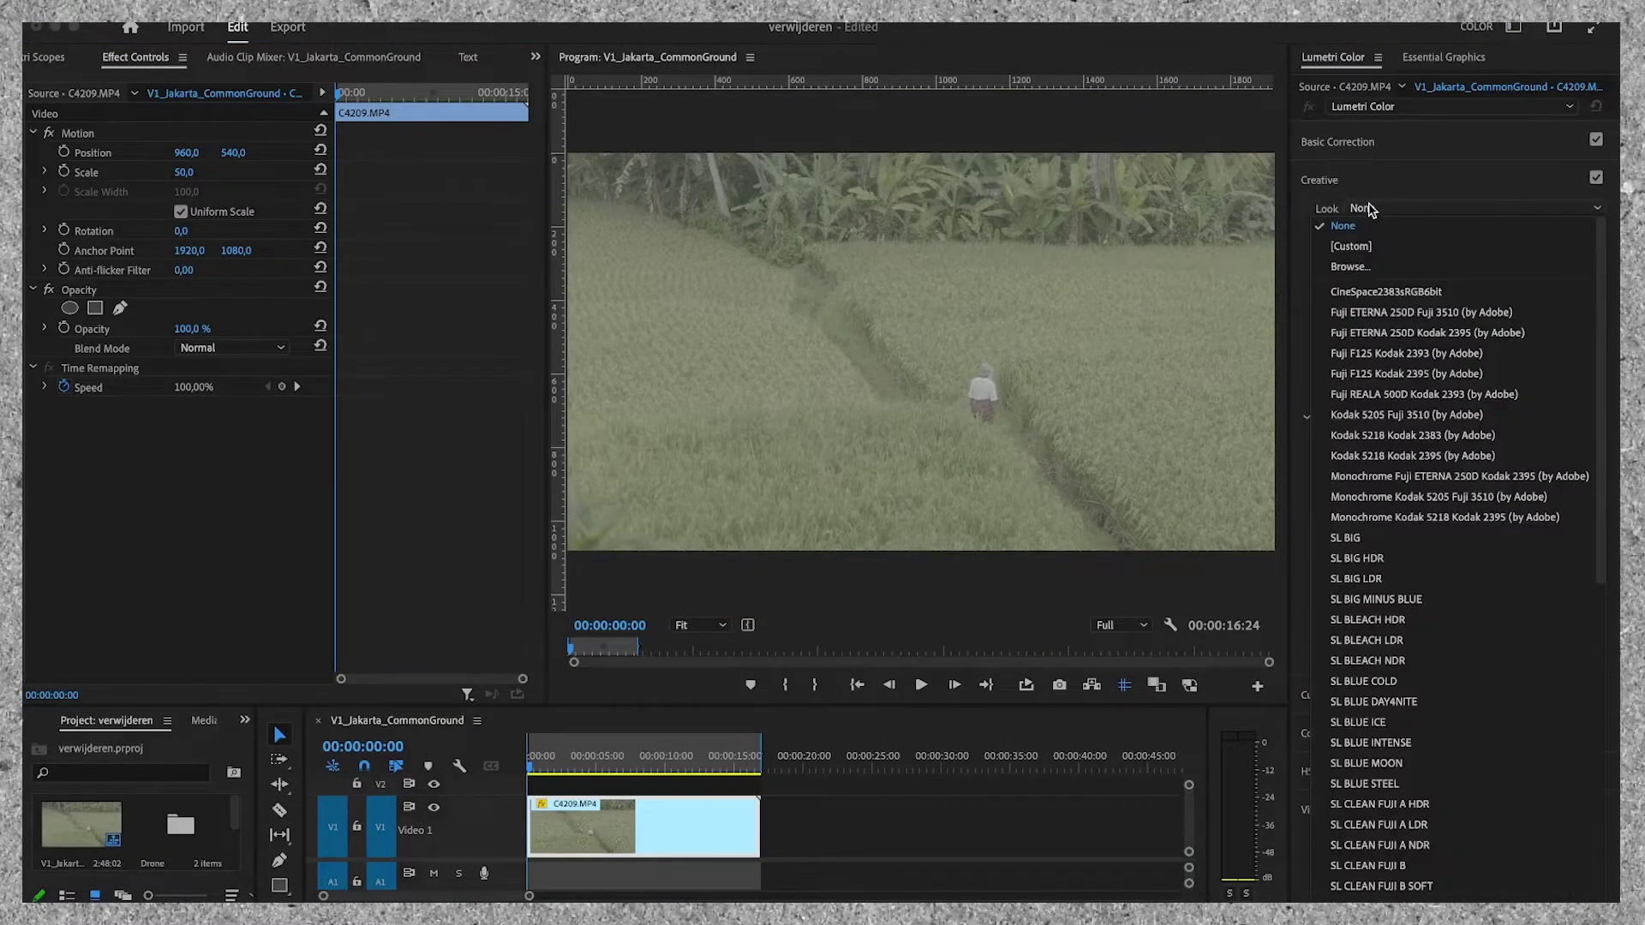
left_click(1364, 266)
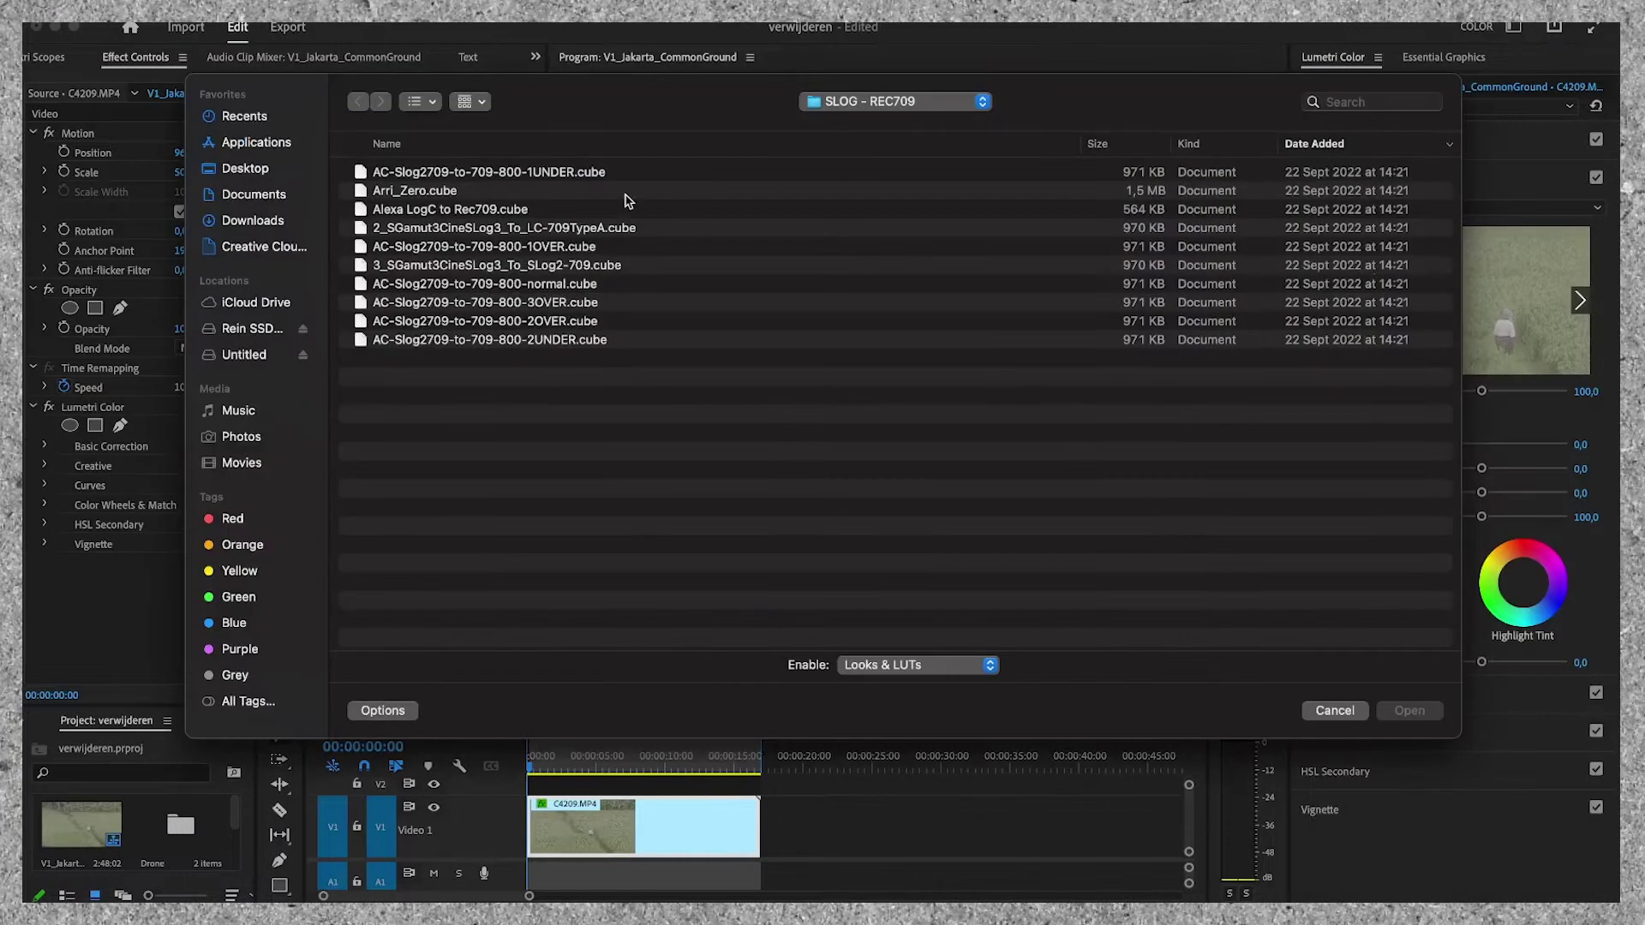
left_click(625, 191)
left_click(1398, 711)
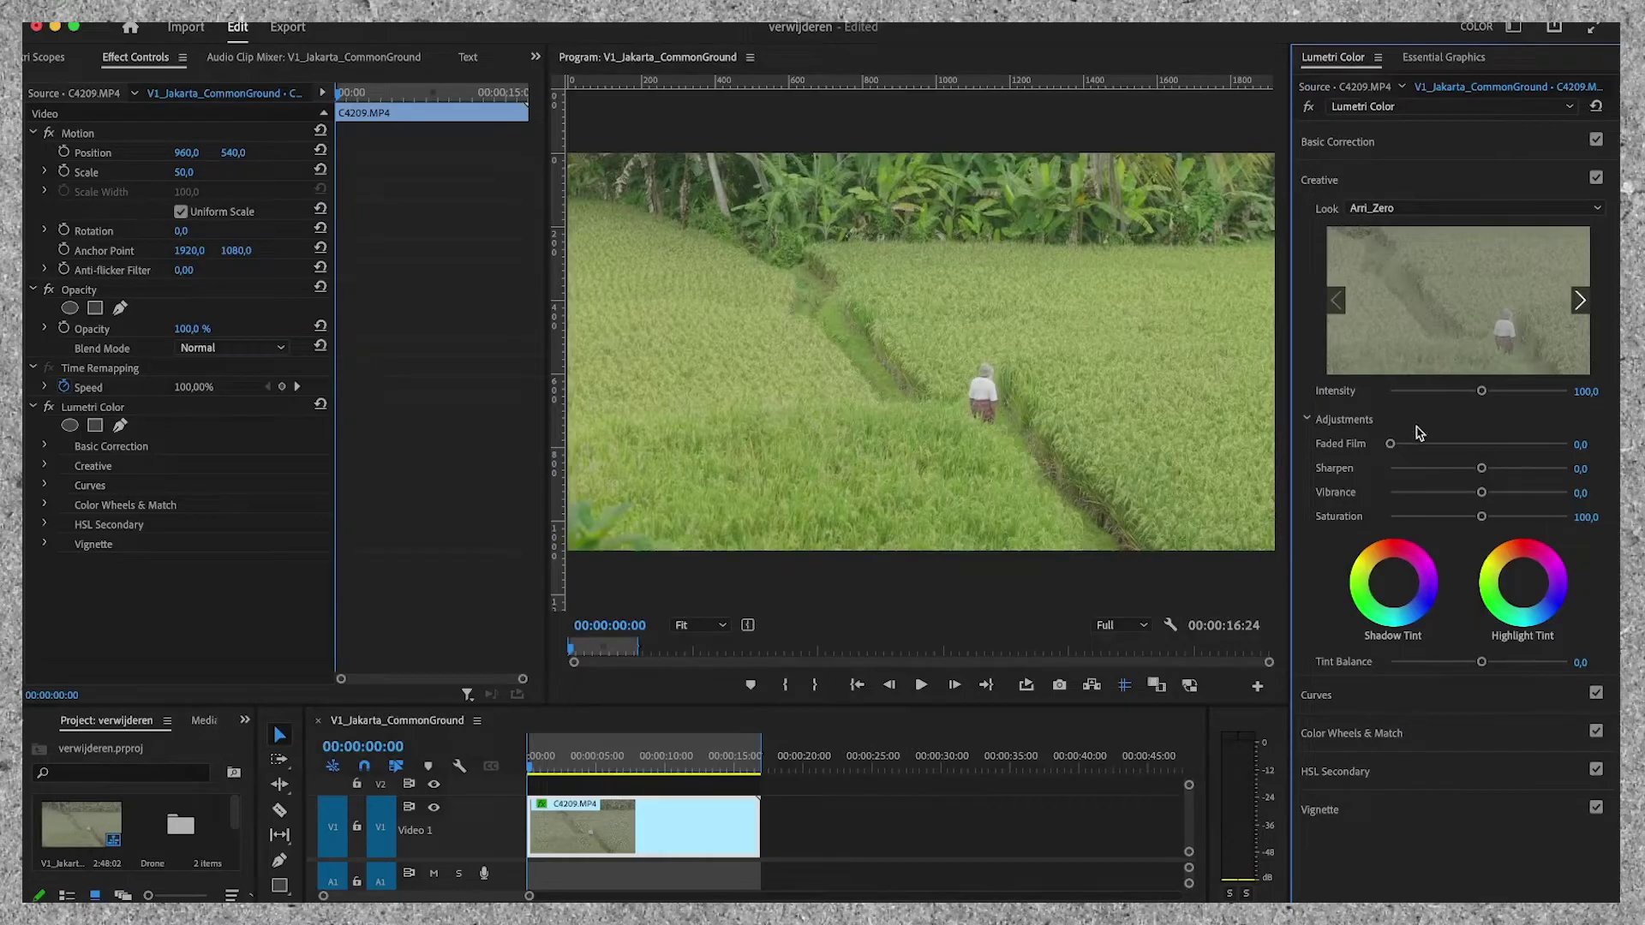
left_click_drag(1498, 392, 1451, 401)
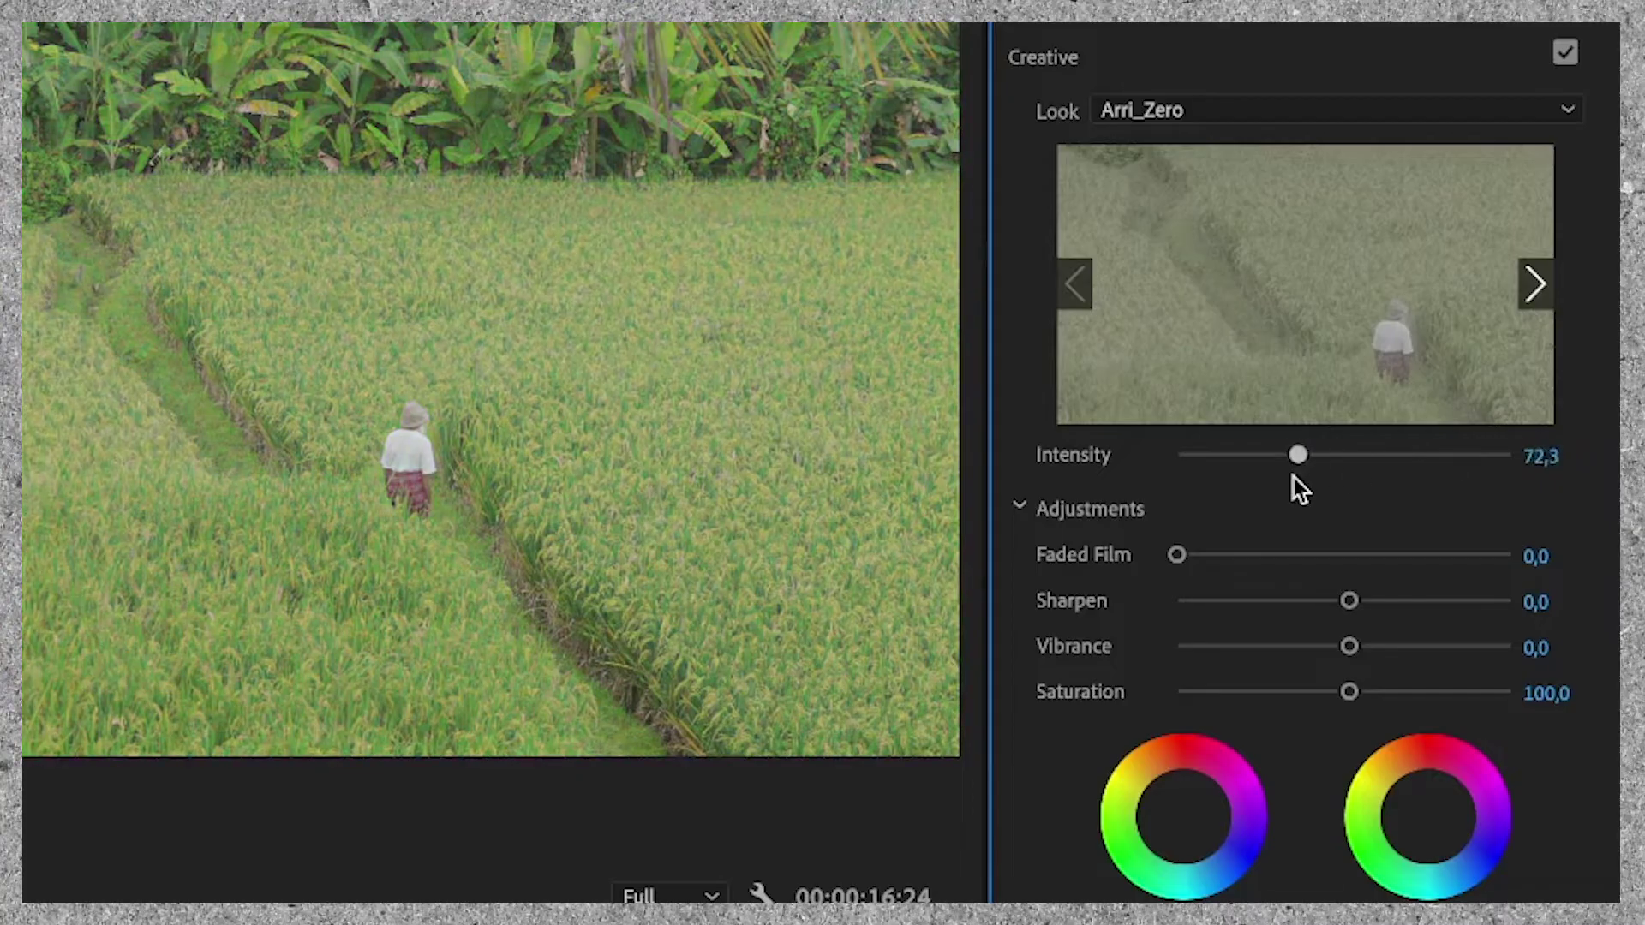
left_click_drag(1294, 476, 1358, 464)
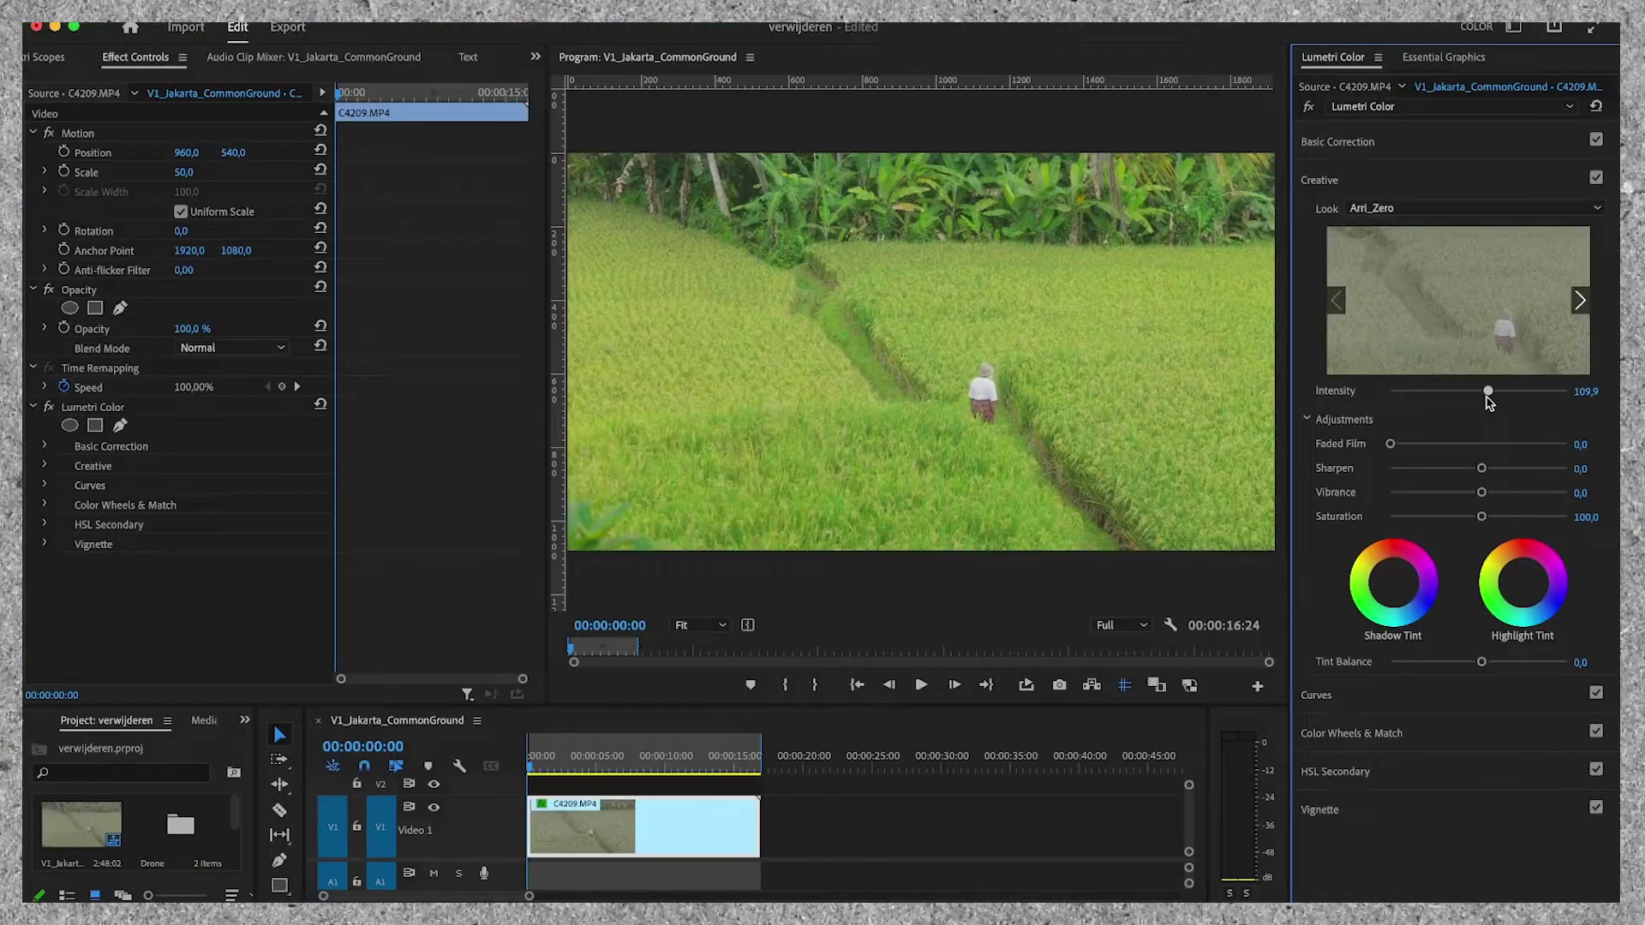
Step: Duplicate the Lumetri Color effect with copy and paste, and reset the copy to defaults
left_click(35, 409)
left_click(75, 407)
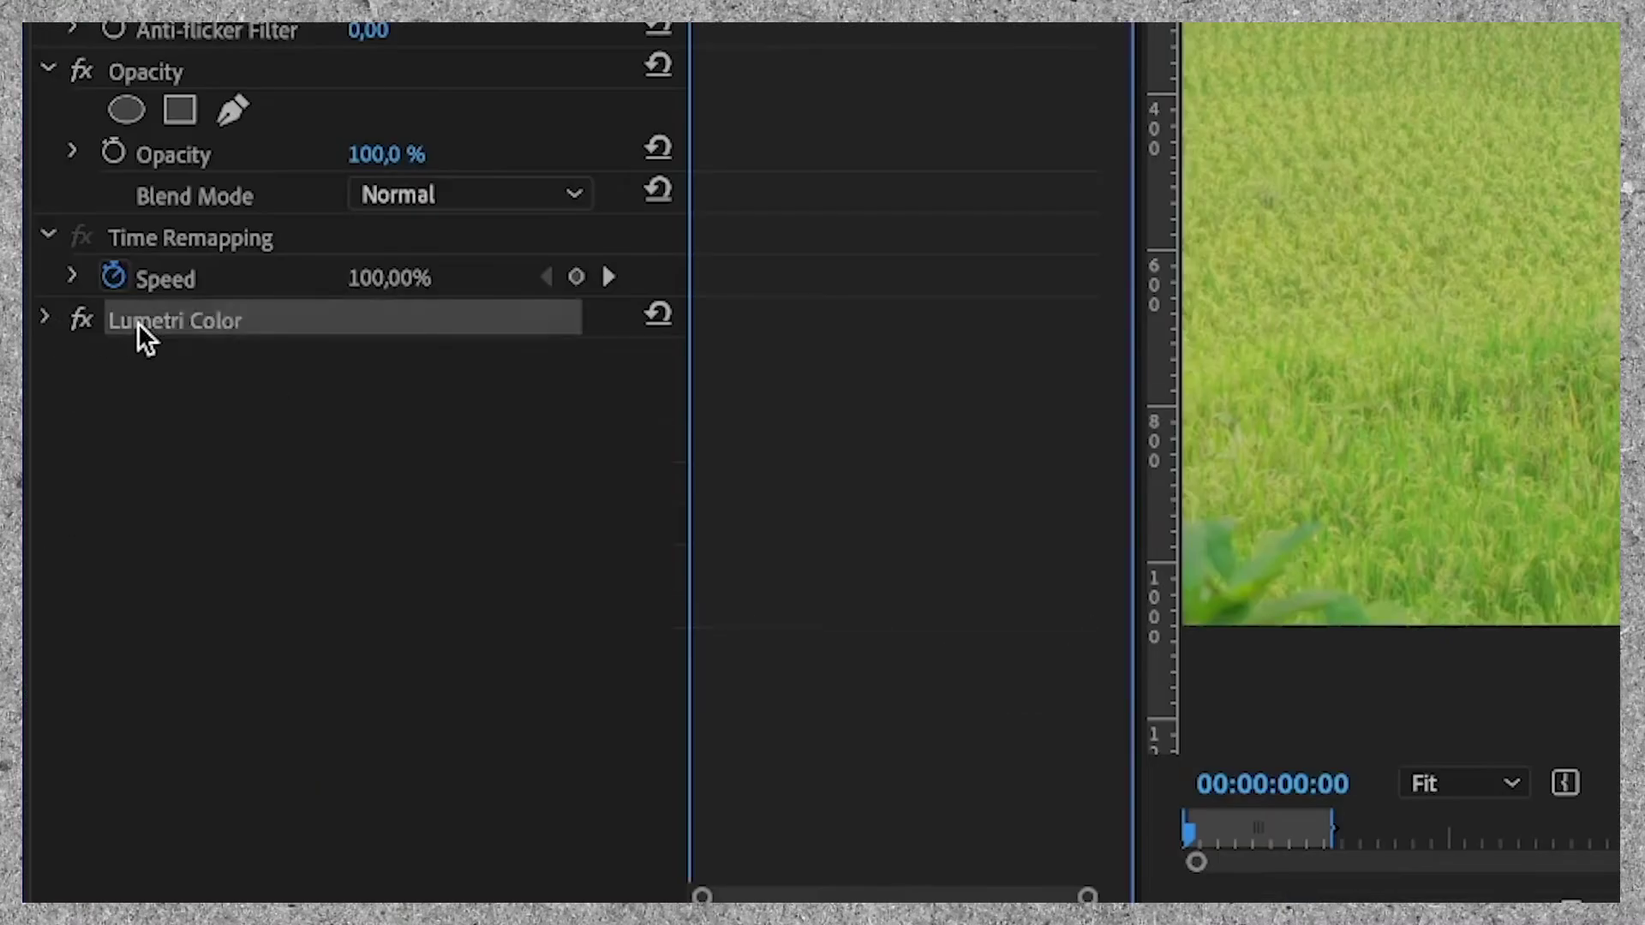
key("ctrl+c")
key("ctrl+v")
left_click(178, 360)
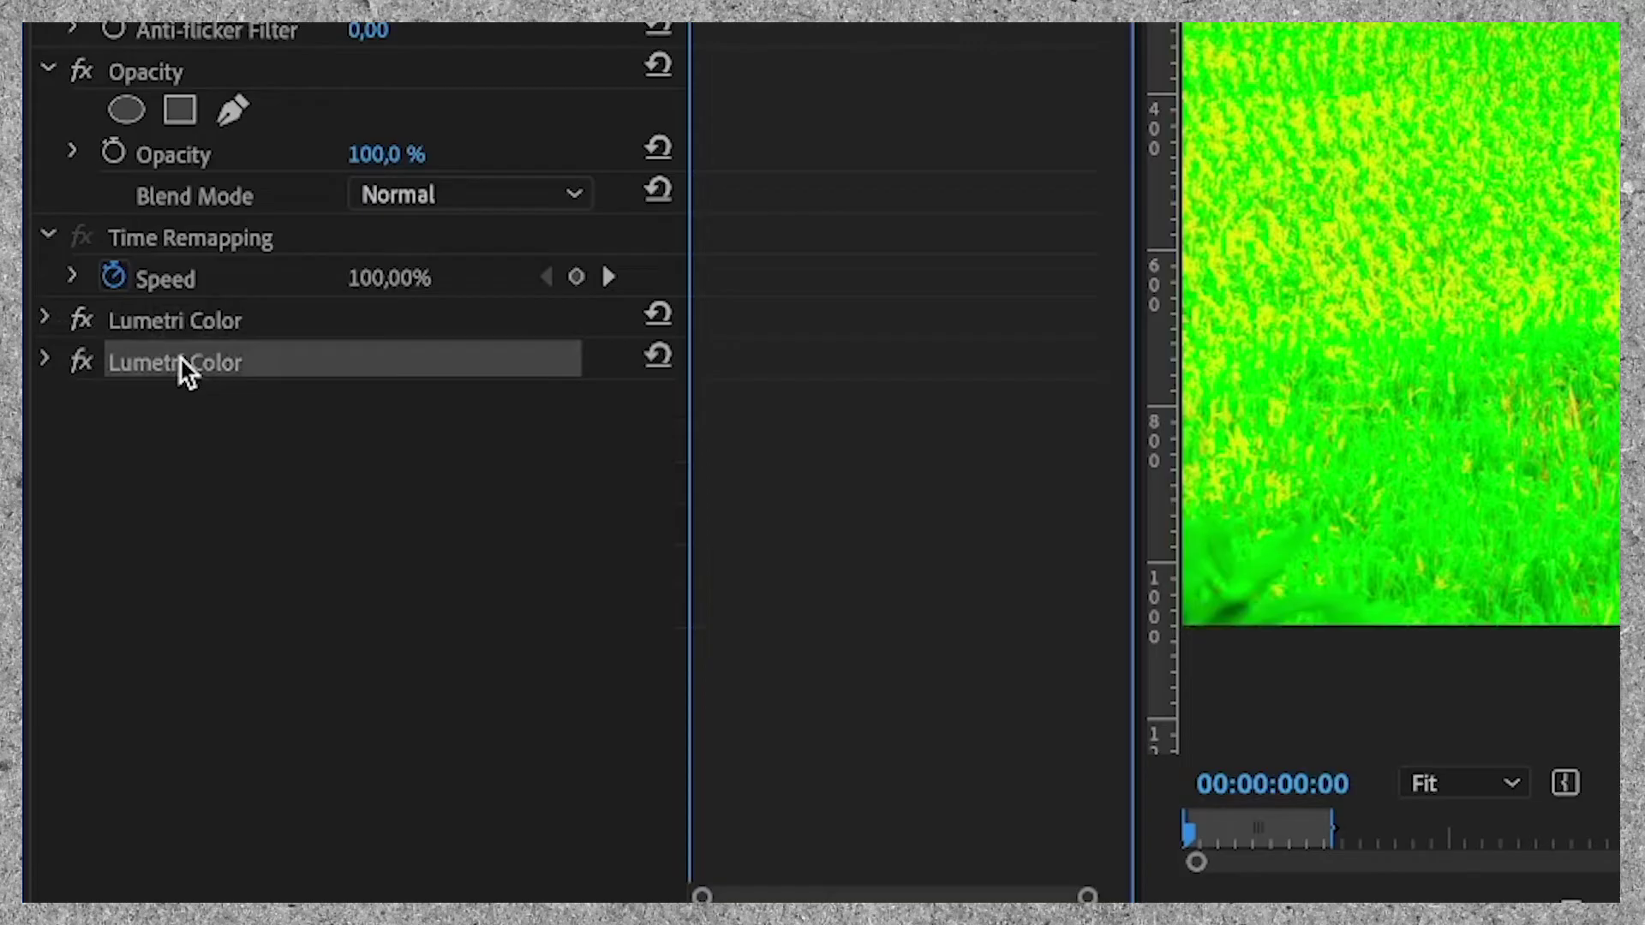
left_click(648, 358)
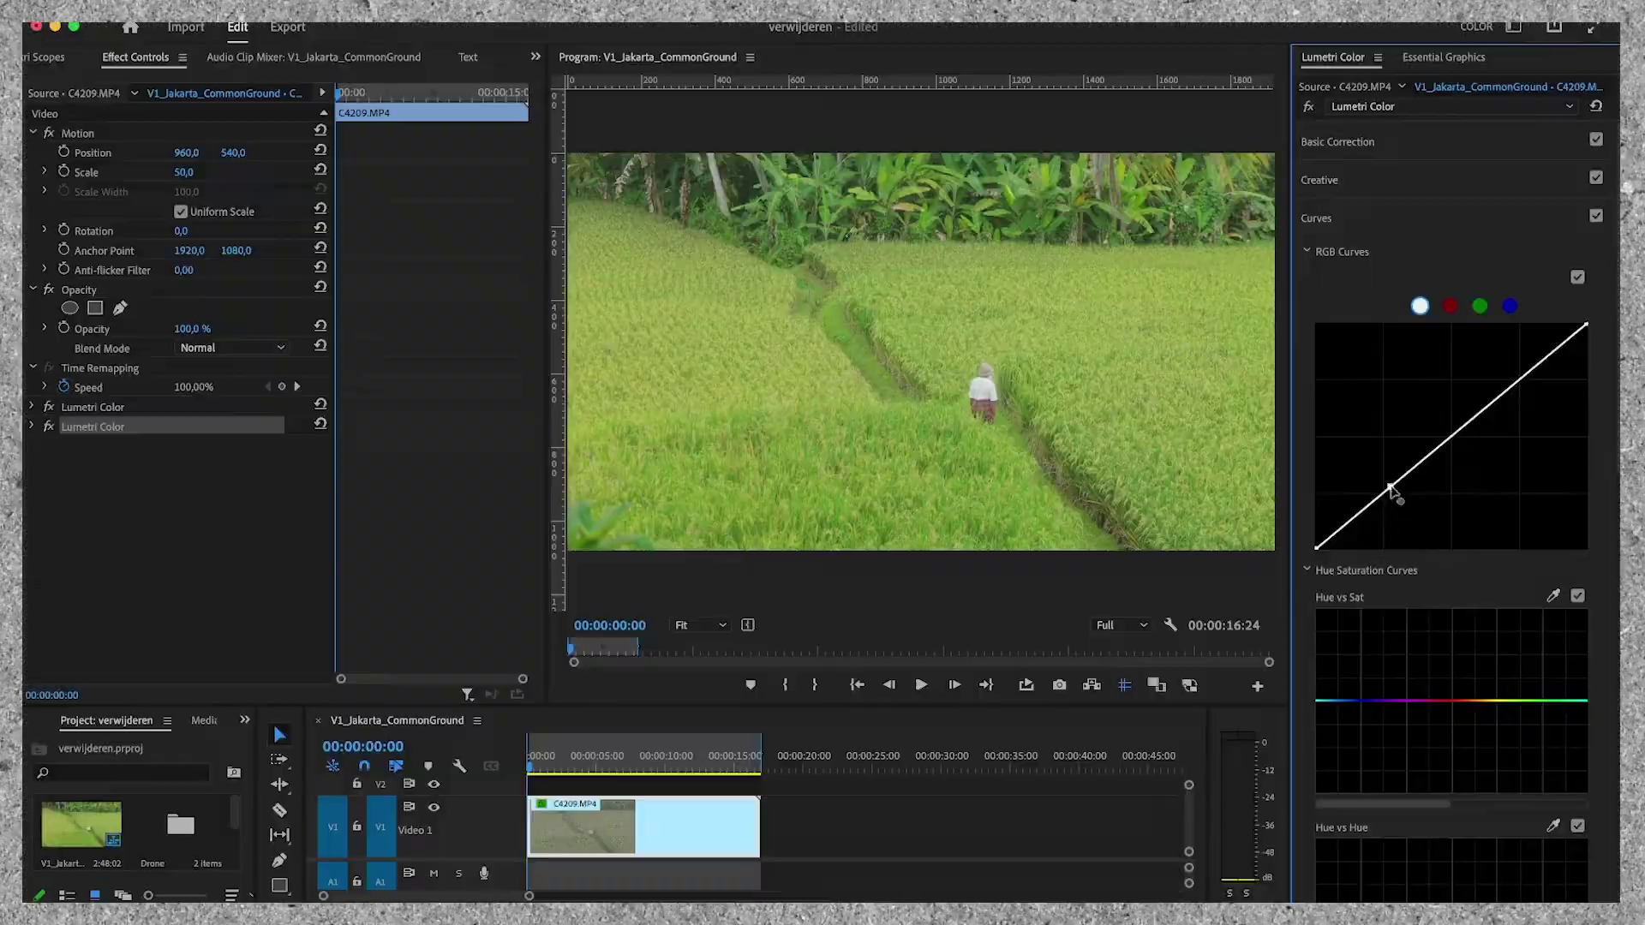
Step: Pull the white RGB curve down and add upper, middle and low control points for deeper shadows
left_click_drag(1391, 490, 1428, 507)
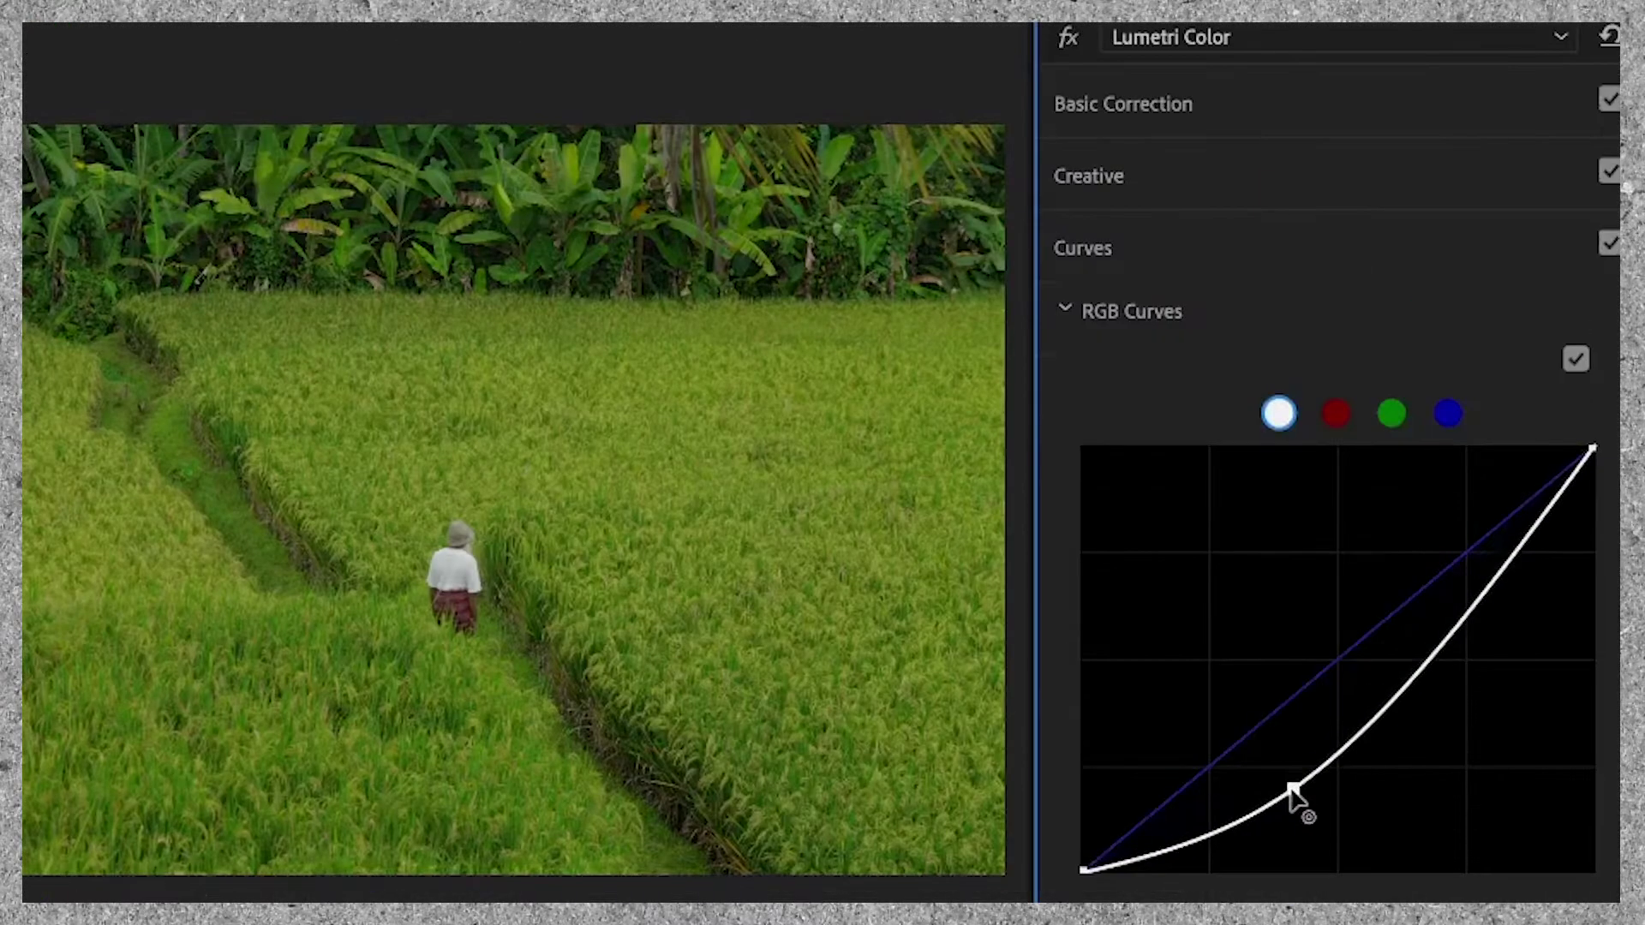
left_click_drag(1290, 784, 1300, 788)
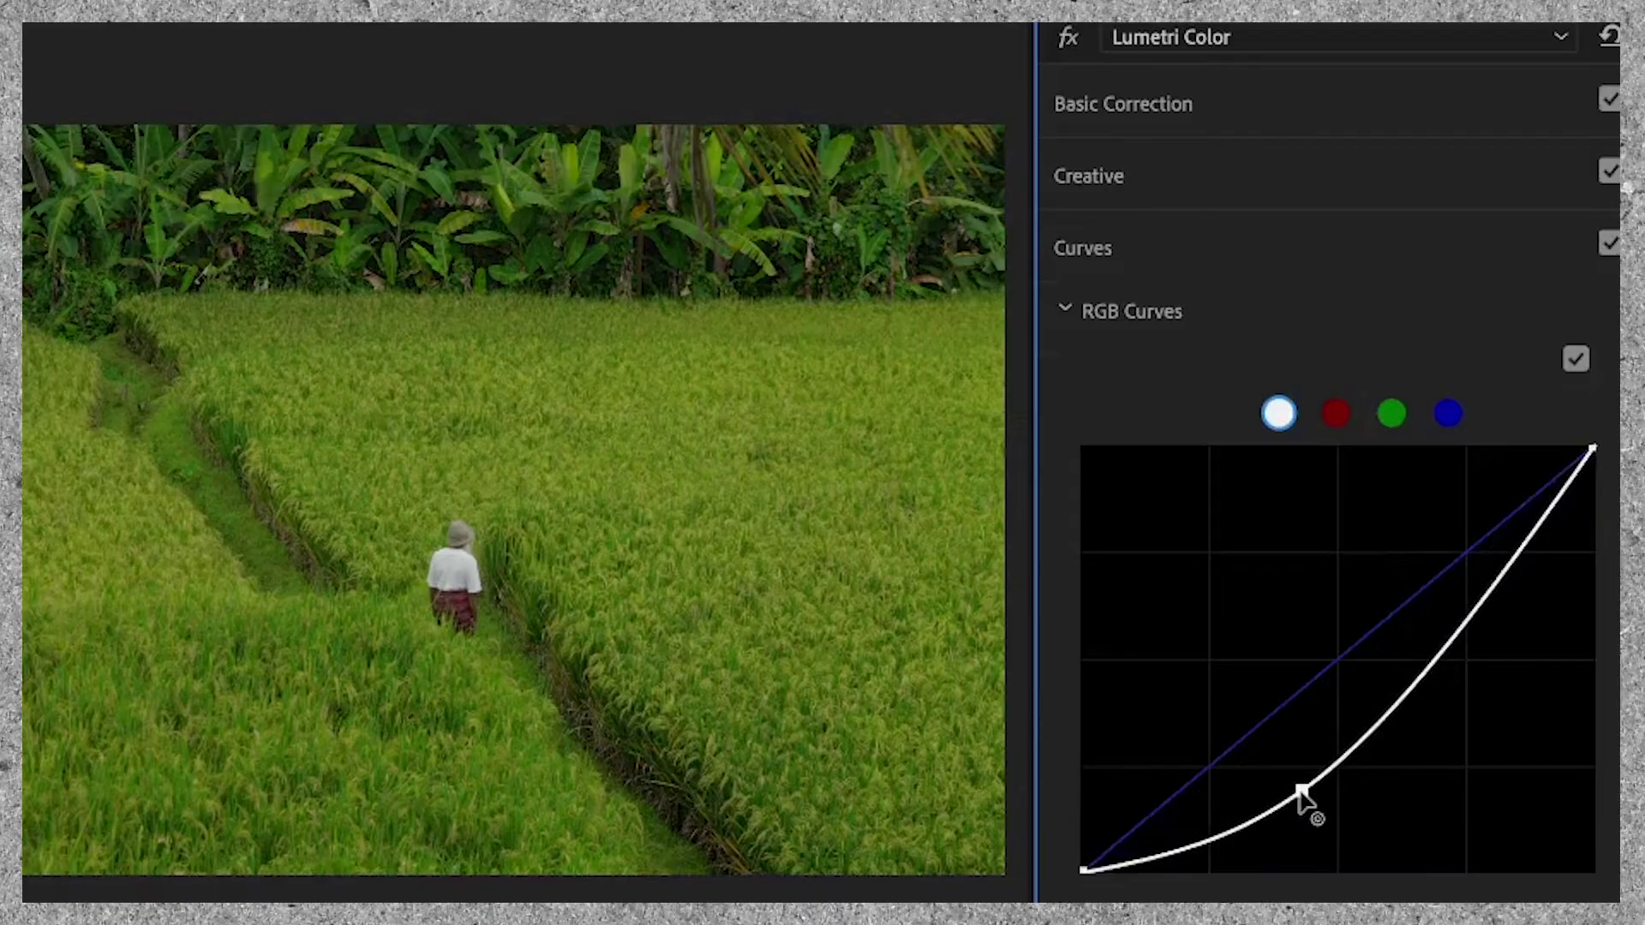
left_click_drag(1422, 681, 1407, 667)
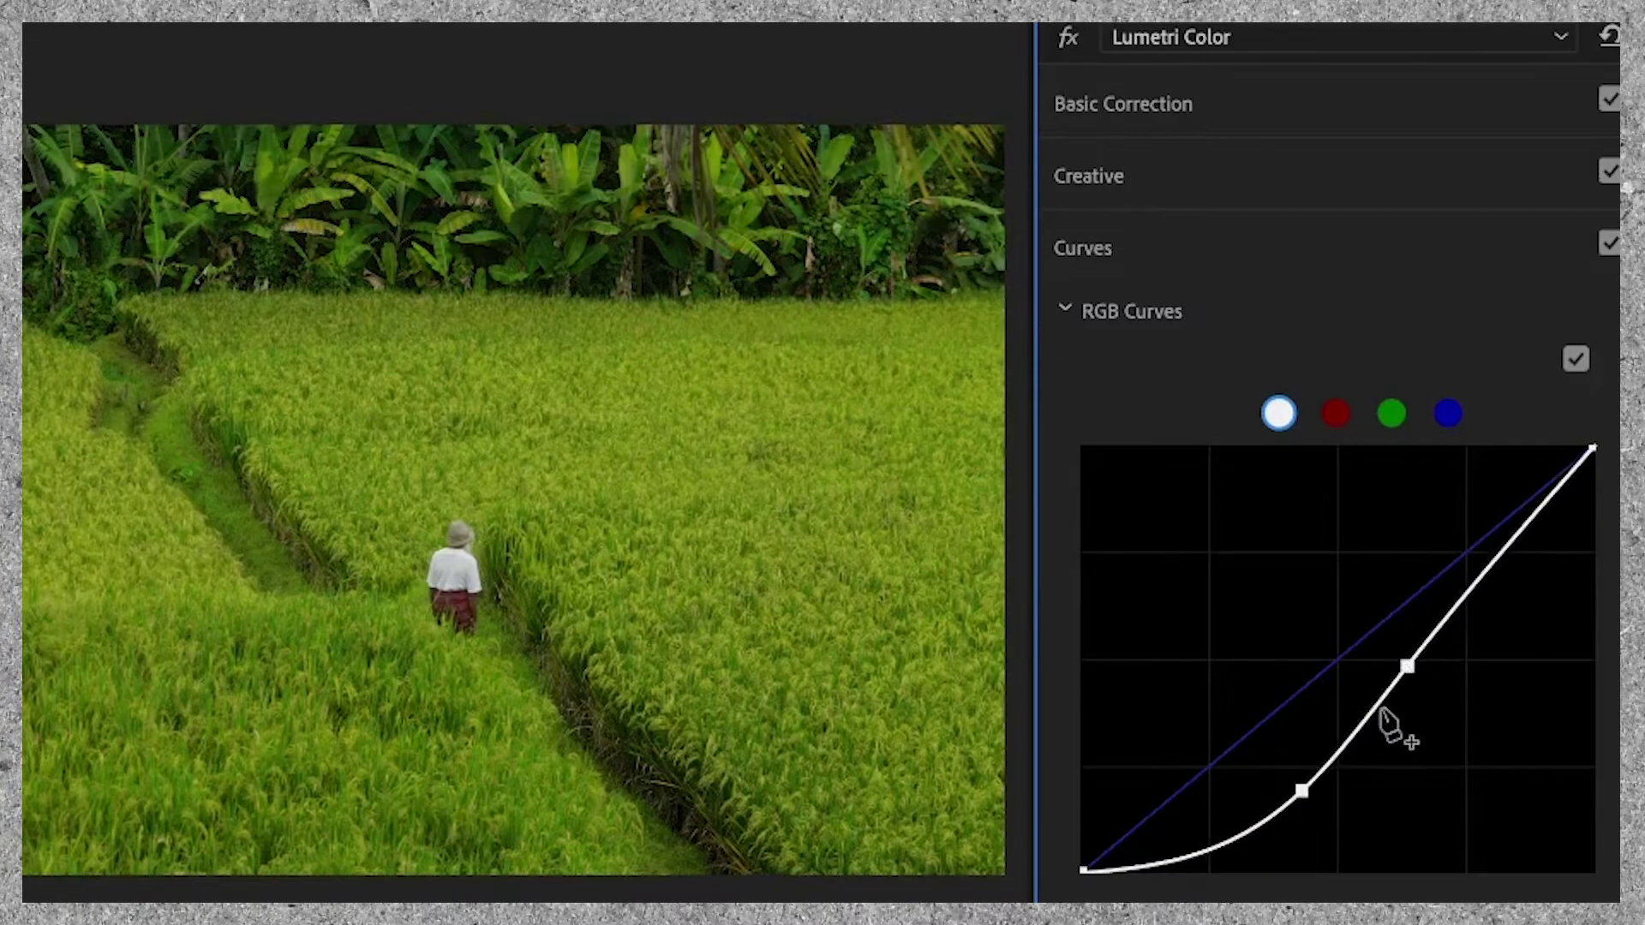
left_click_drag(1358, 734, 1356, 733)
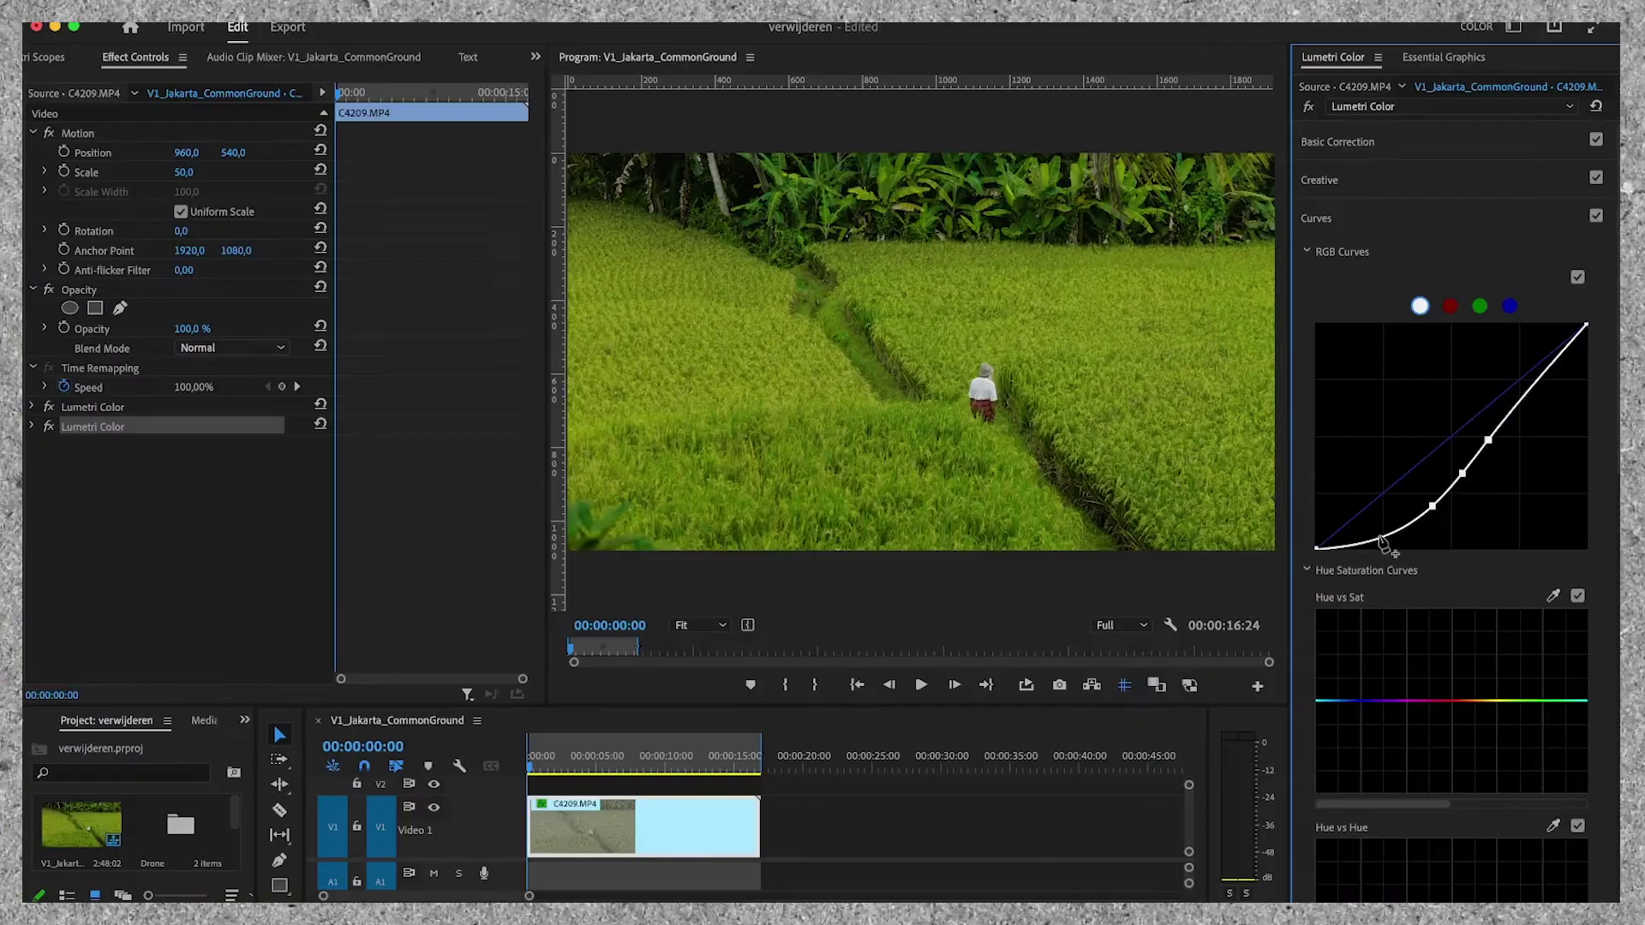
left_click_drag(1380, 541, 1382, 536)
left_click_drag(1527, 402, 1516, 387)
scroll(1477, 595, "down", 5)
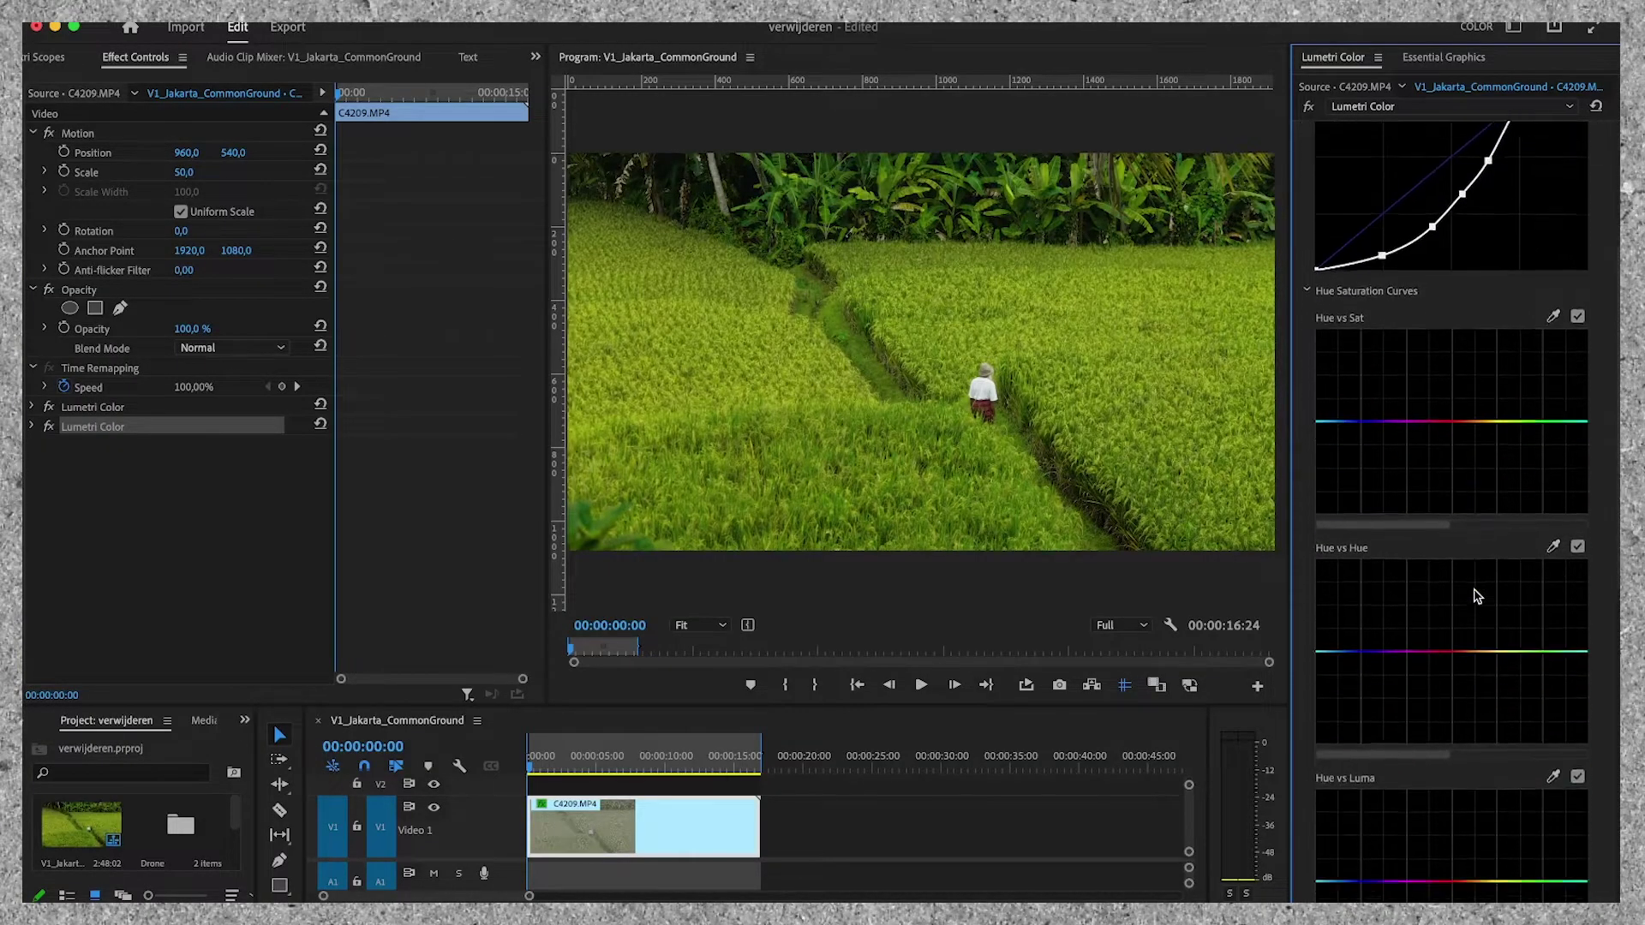
Step: On Hue vs Hue, add yellow, blue and green points and bend the greens to recolour the rice
scroll(1477, 595, "down", 1)
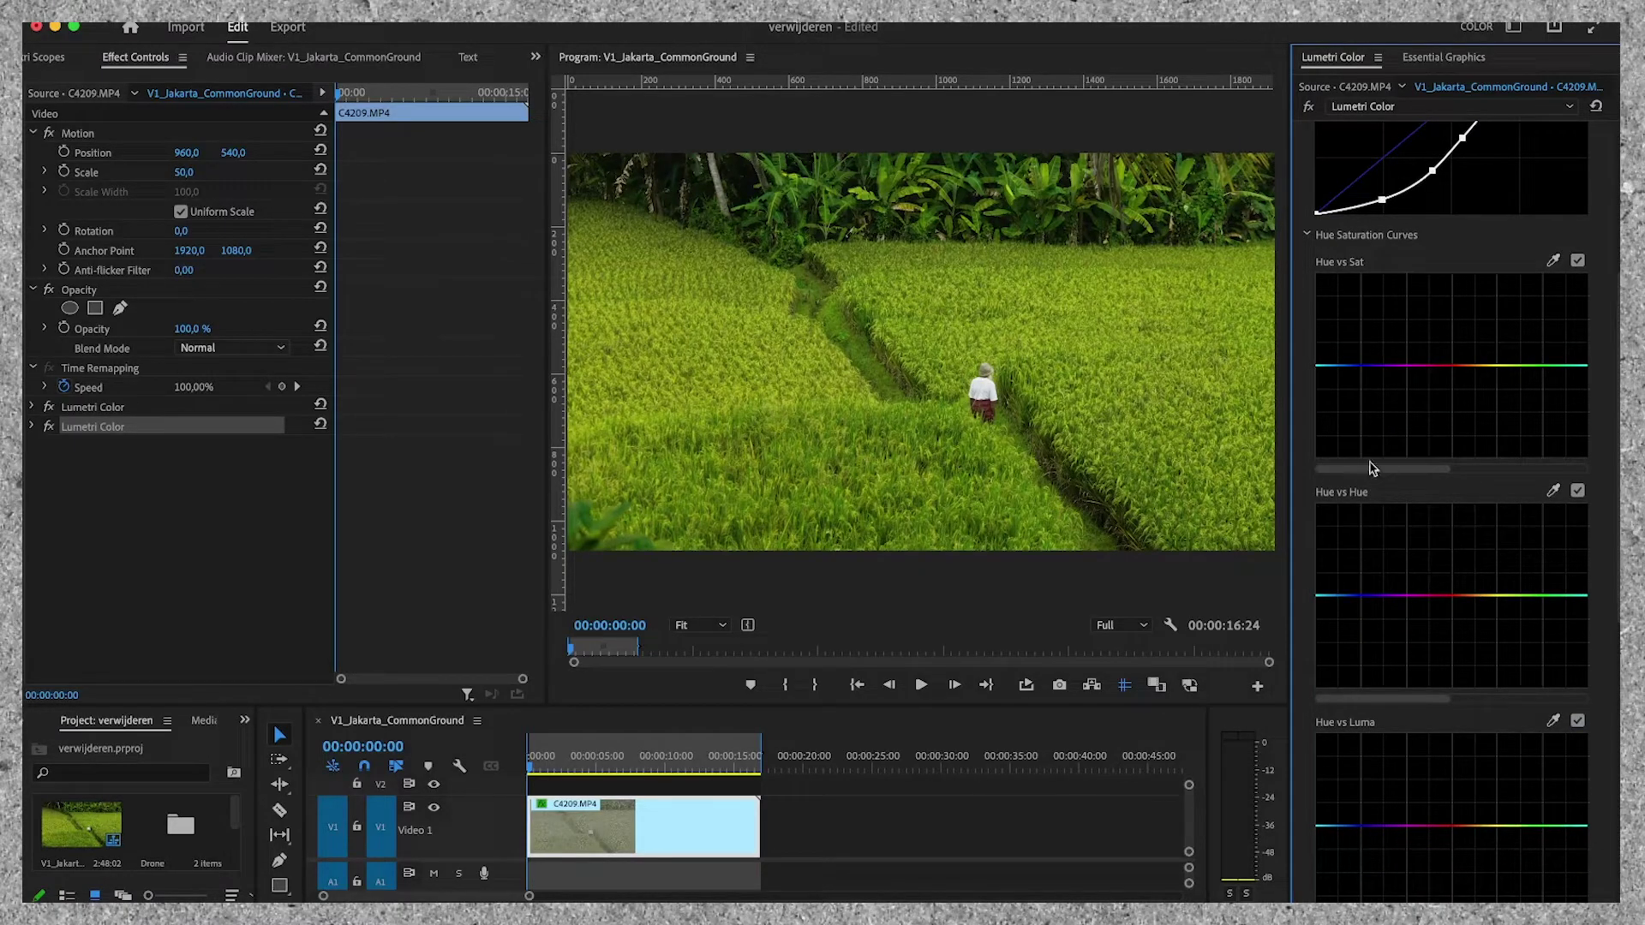
left_click_drag(1385, 698, 1566, 694)
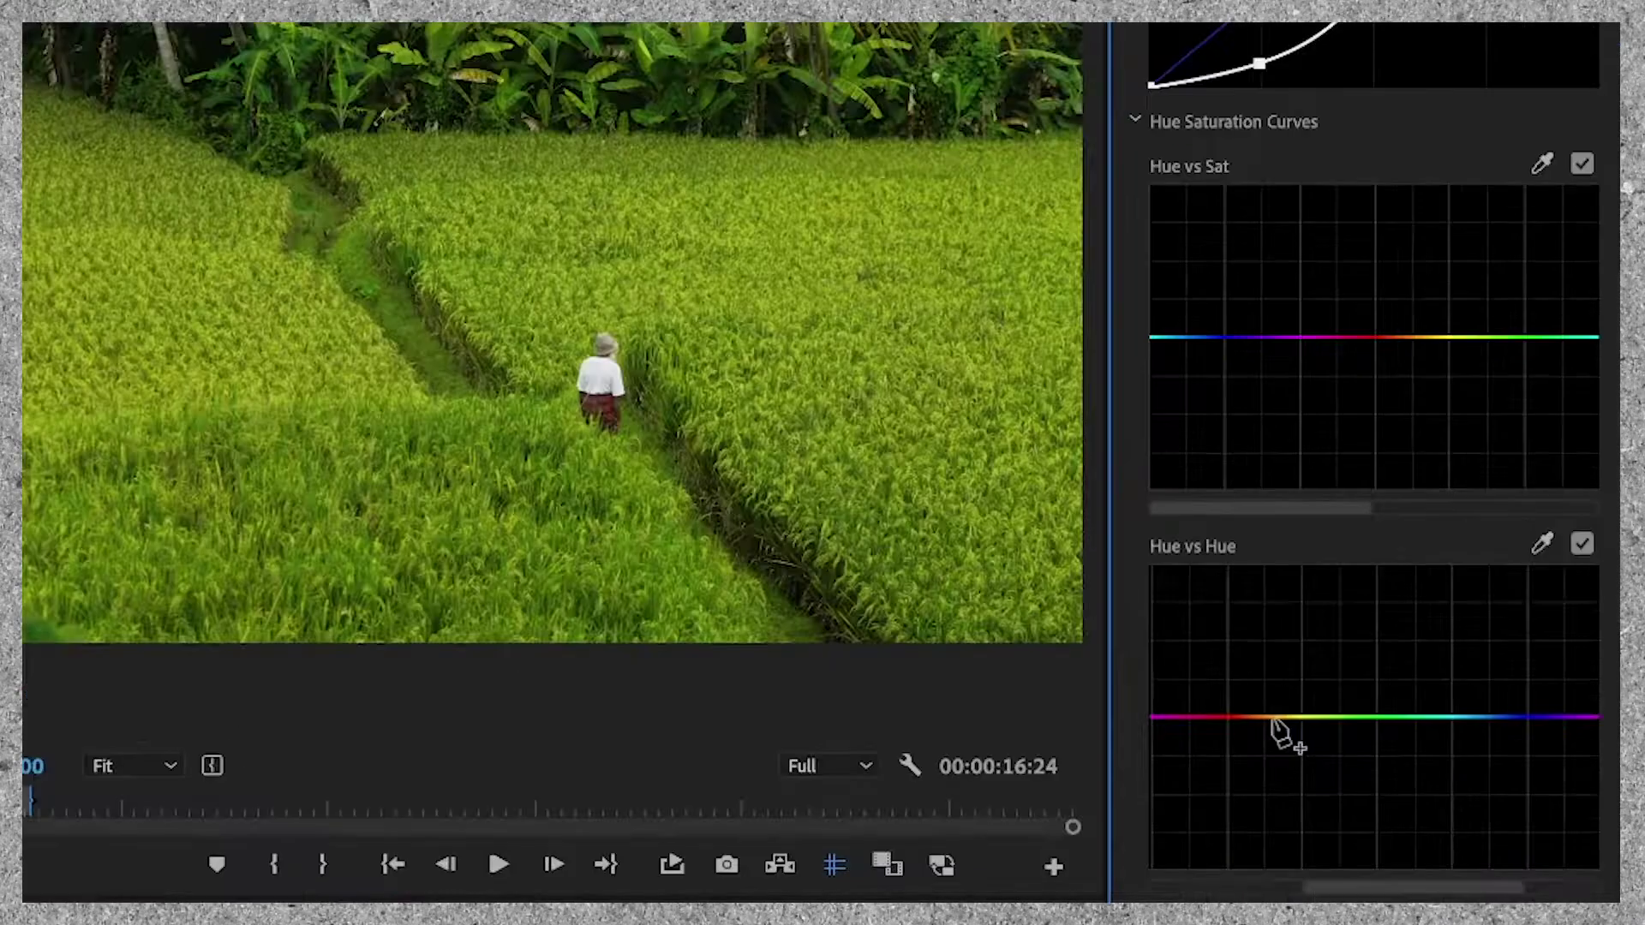
left_click(1275, 716)
left_click(1490, 717)
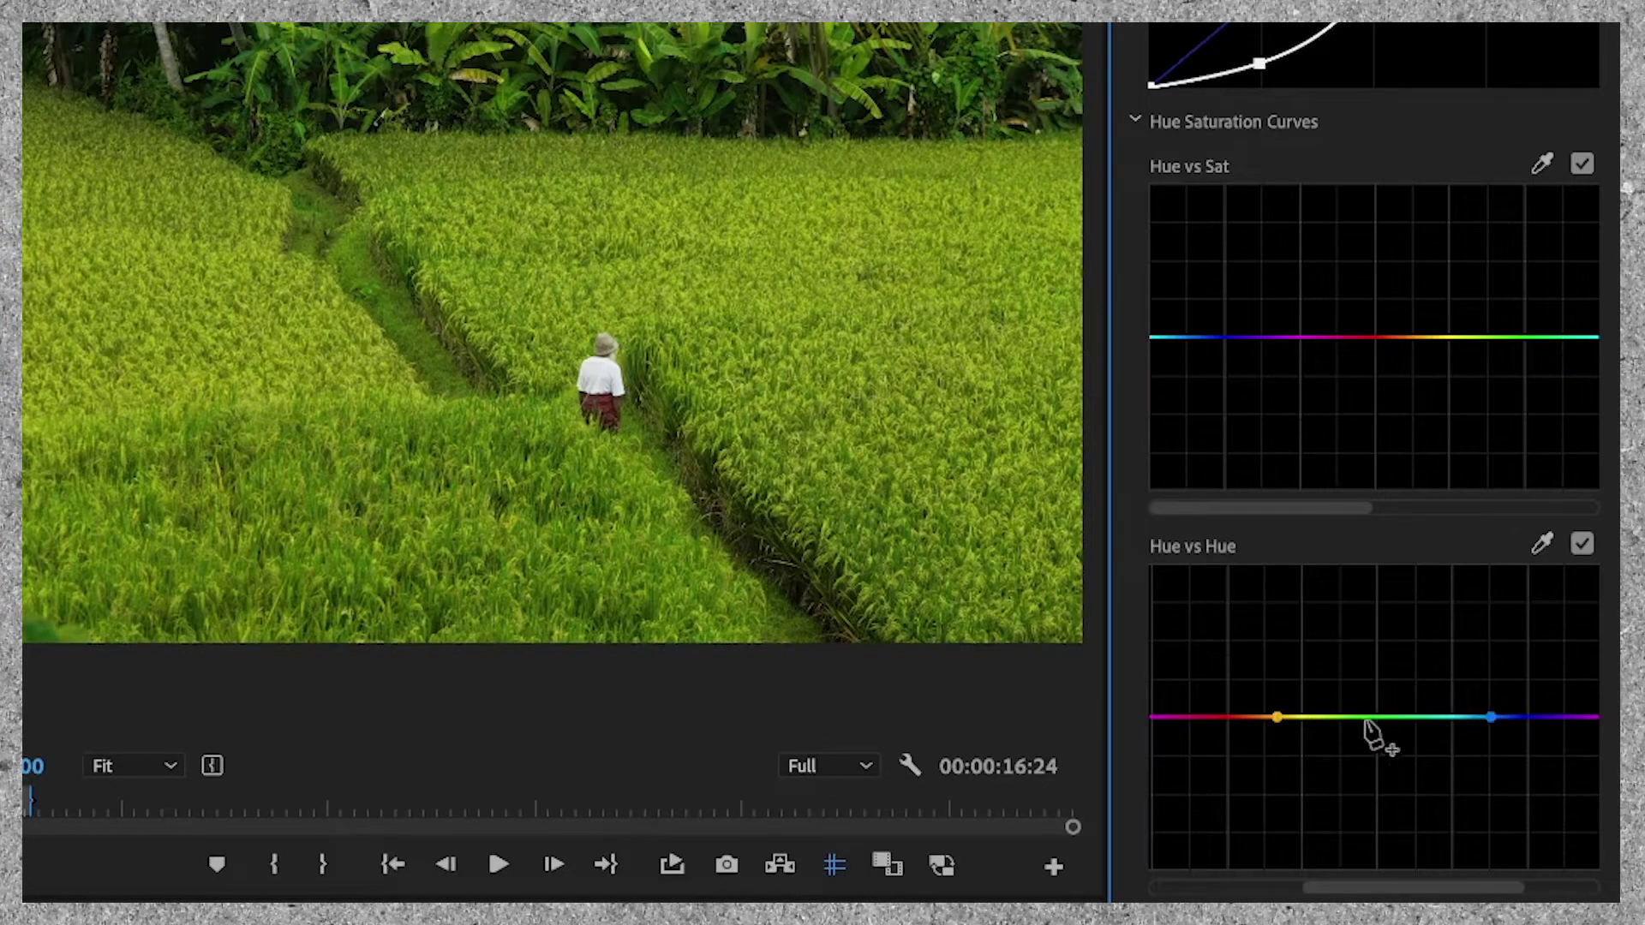
left_click(1349, 716)
mouse_move(1350, 716)
left_mouse_down()
mouse_move(1348, 684)
mouse_move(1353, 740)
left_mouse_up()
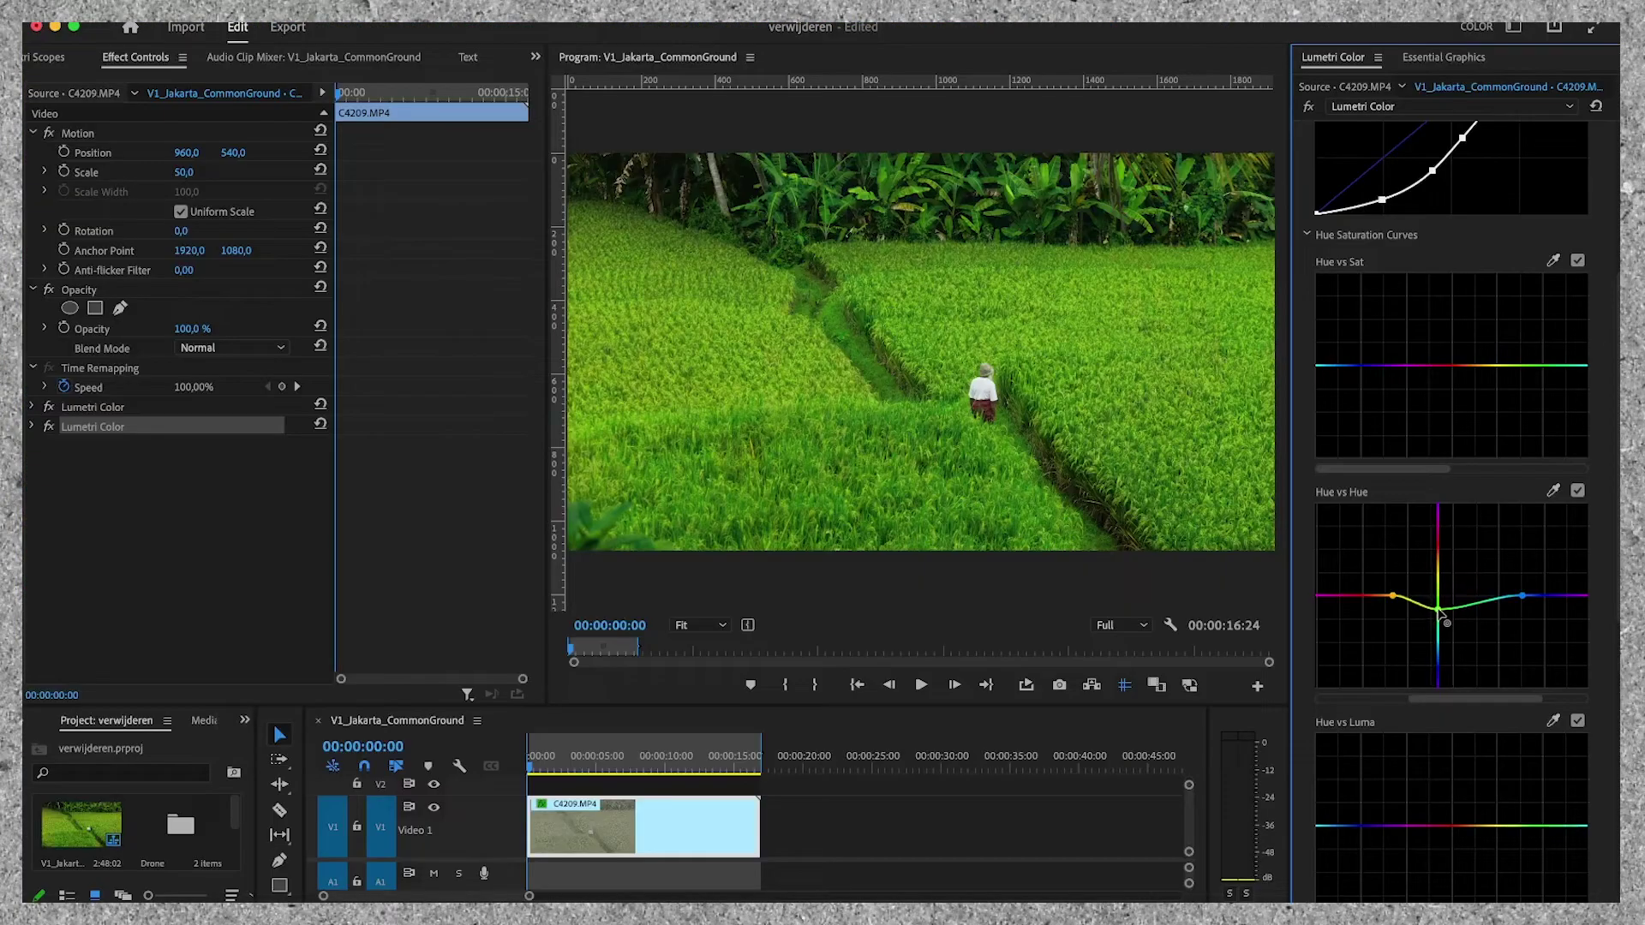
left_click_drag(1439, 611, 1439, 618)
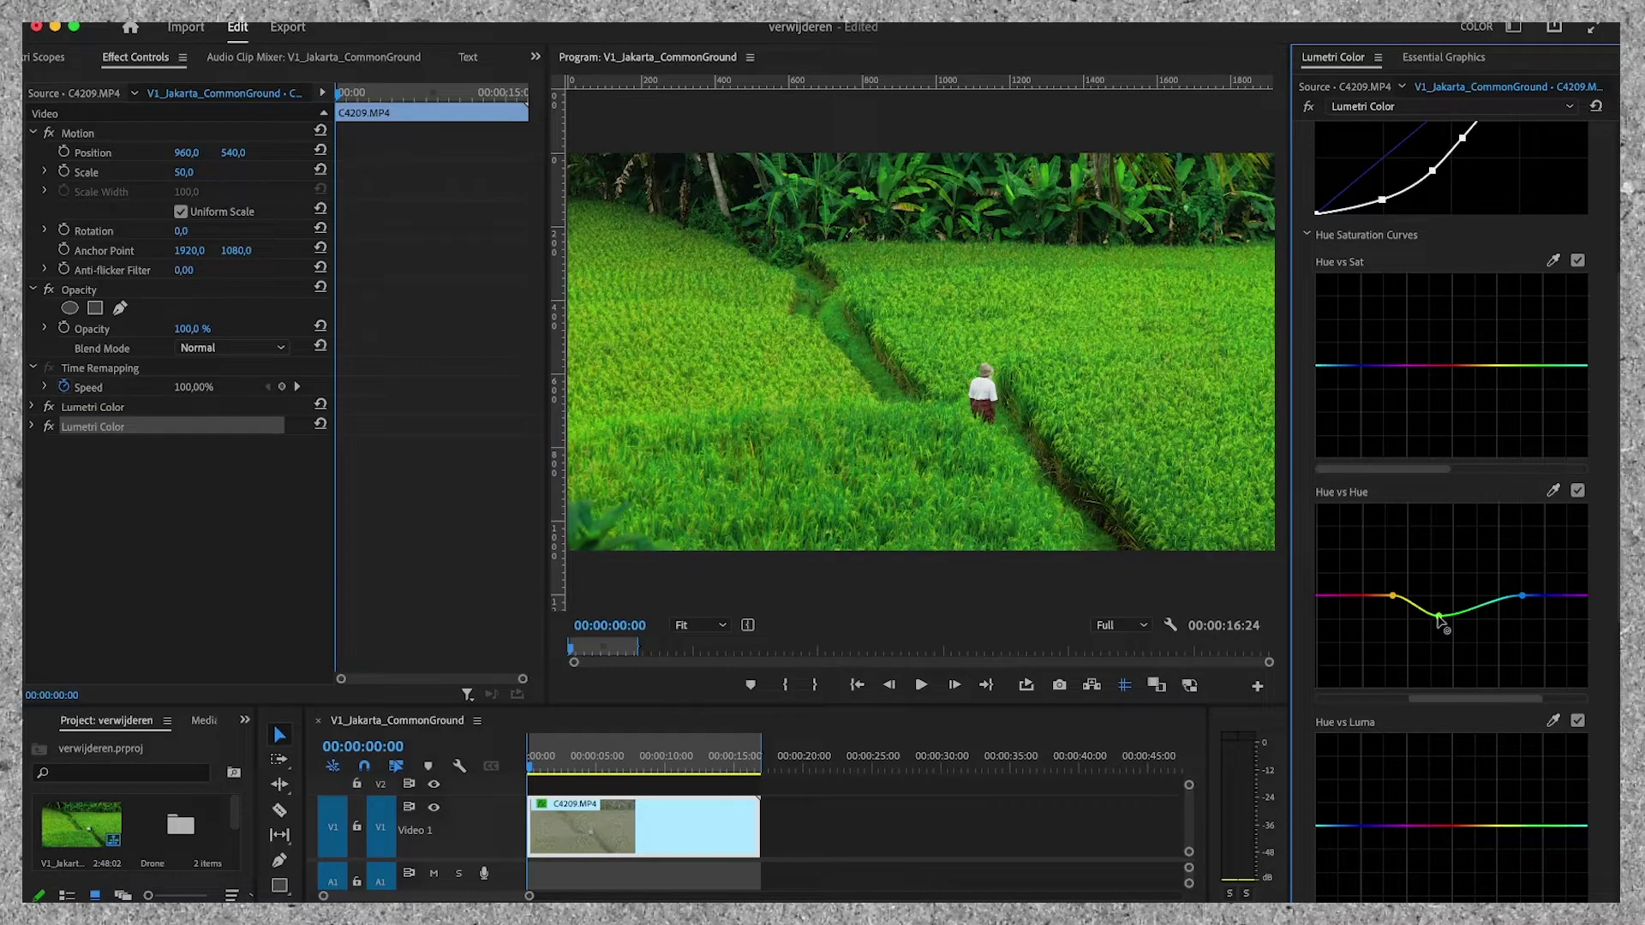
left_click(1578, 492)
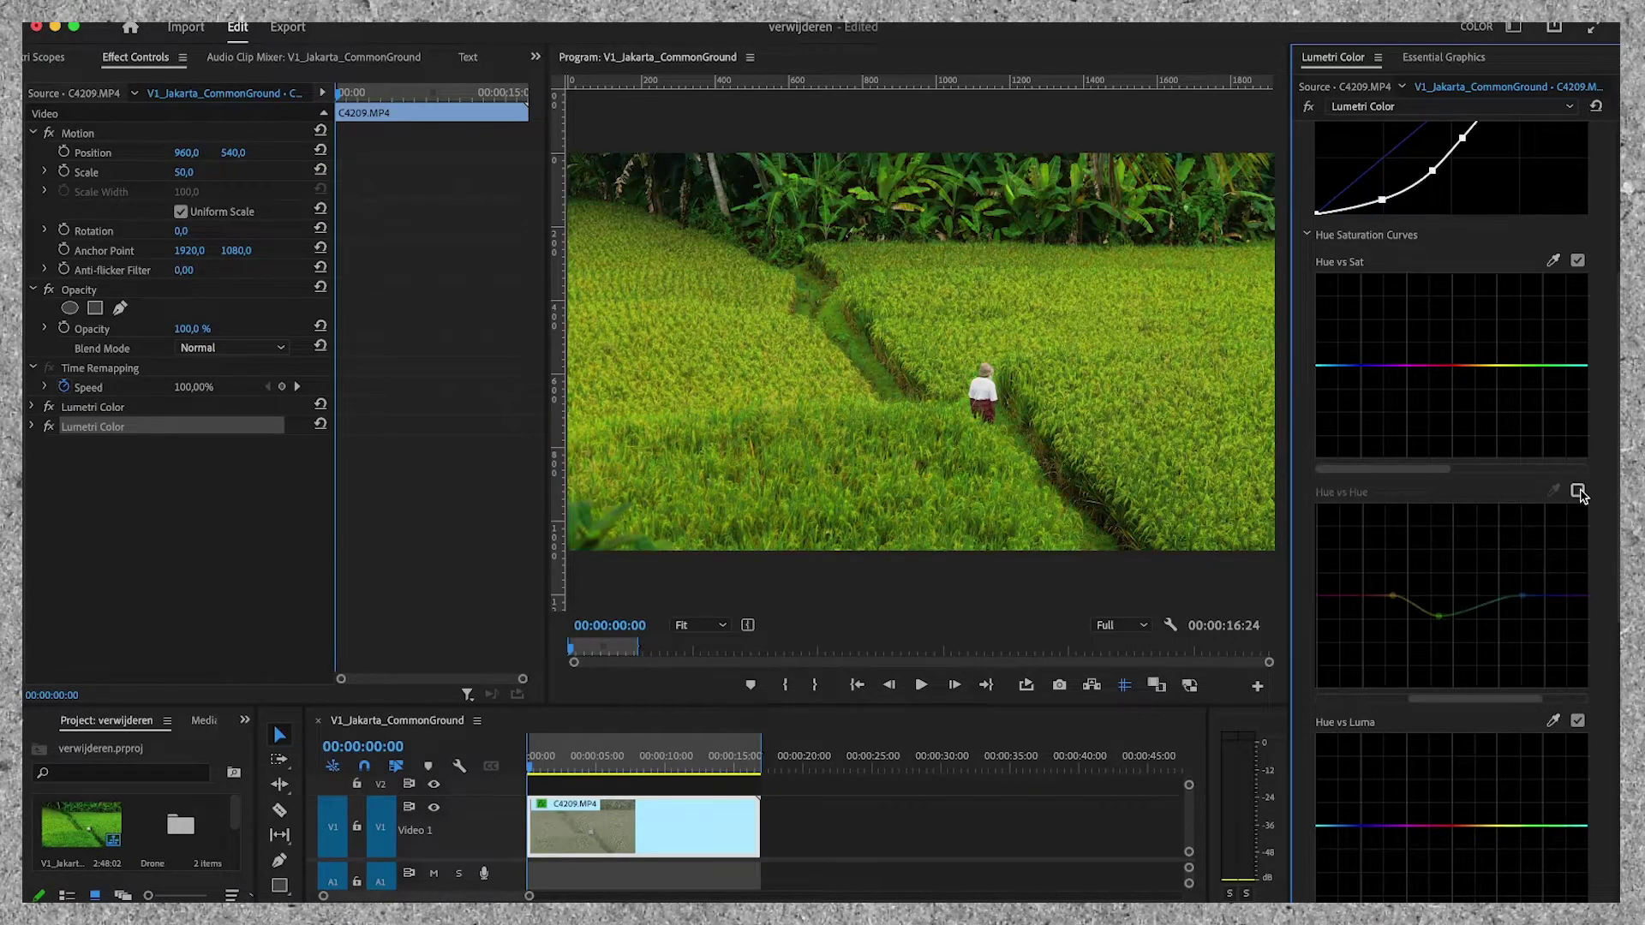
left_click(1578, 491)
Step: On Hue vs Luma, anchor yellow and cyan, then drag the green point down to darken greens
scroll(1566, 590, "down", 3)
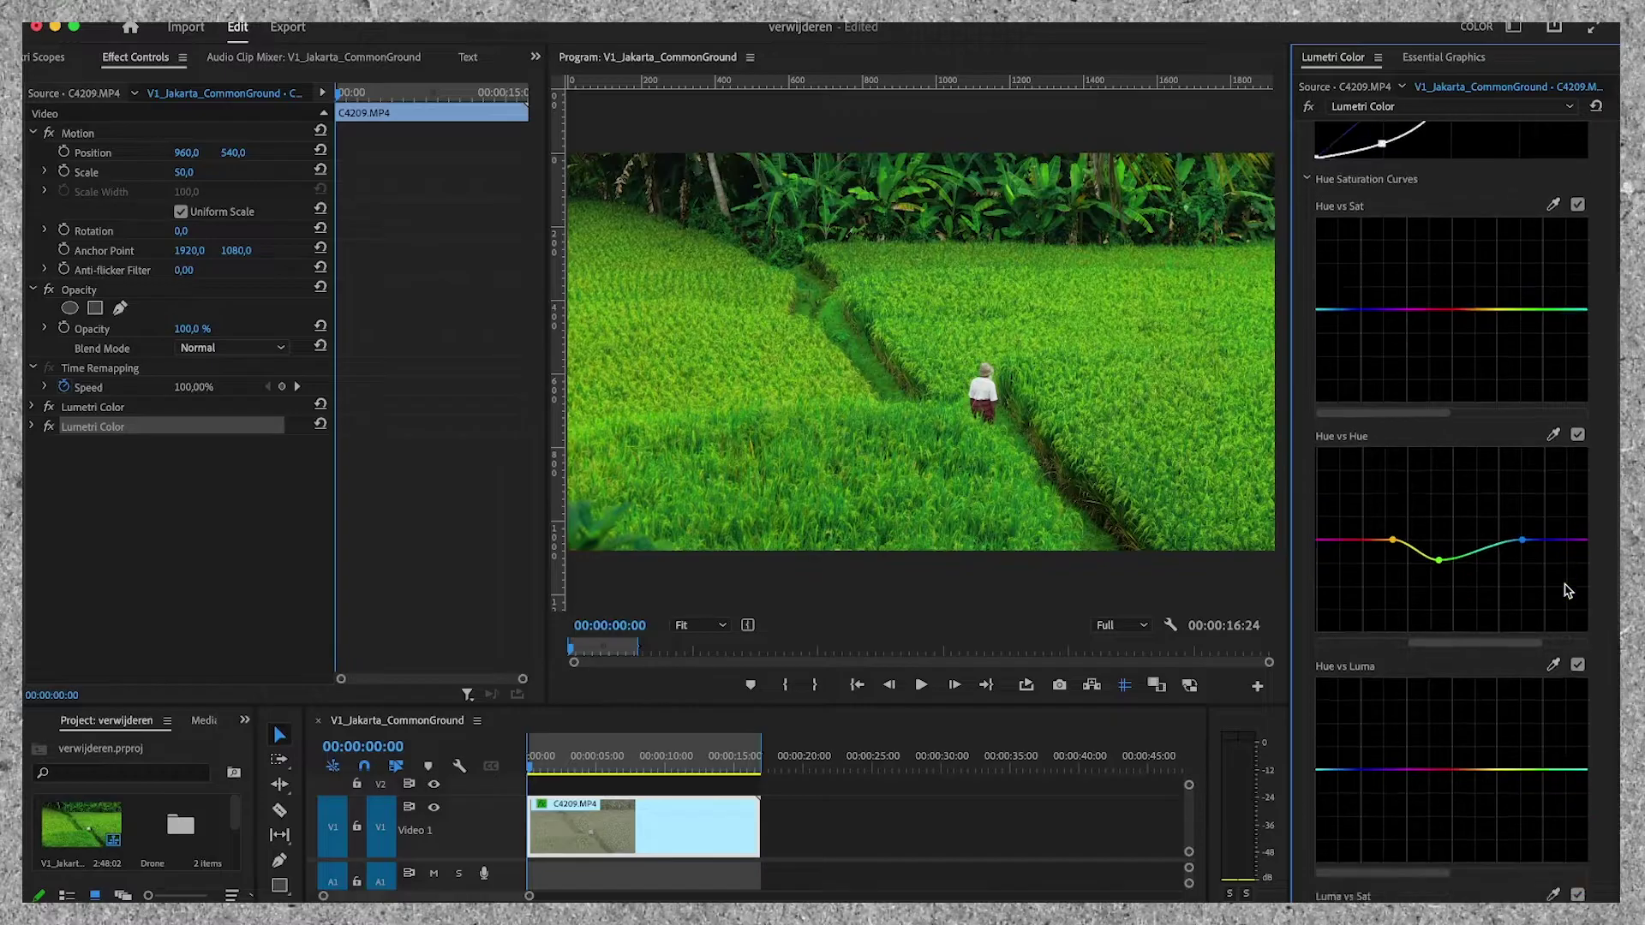
left_click_drag(1413, 798, 1507, 798)
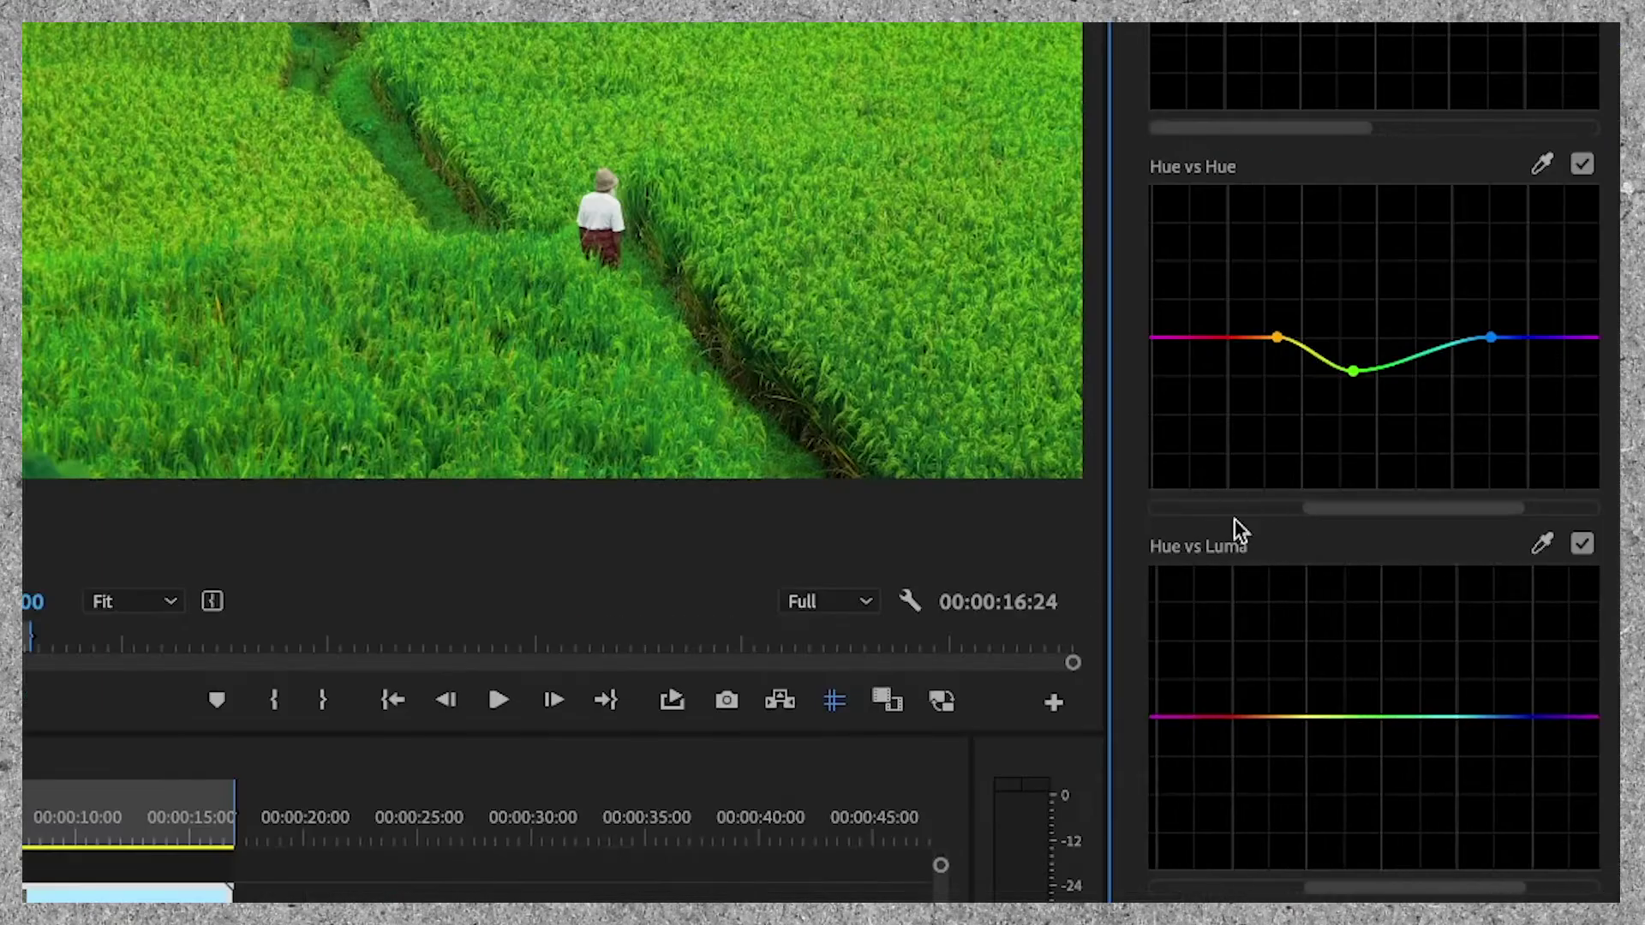
left_click(1284, 716)
left_click(1472, 717)
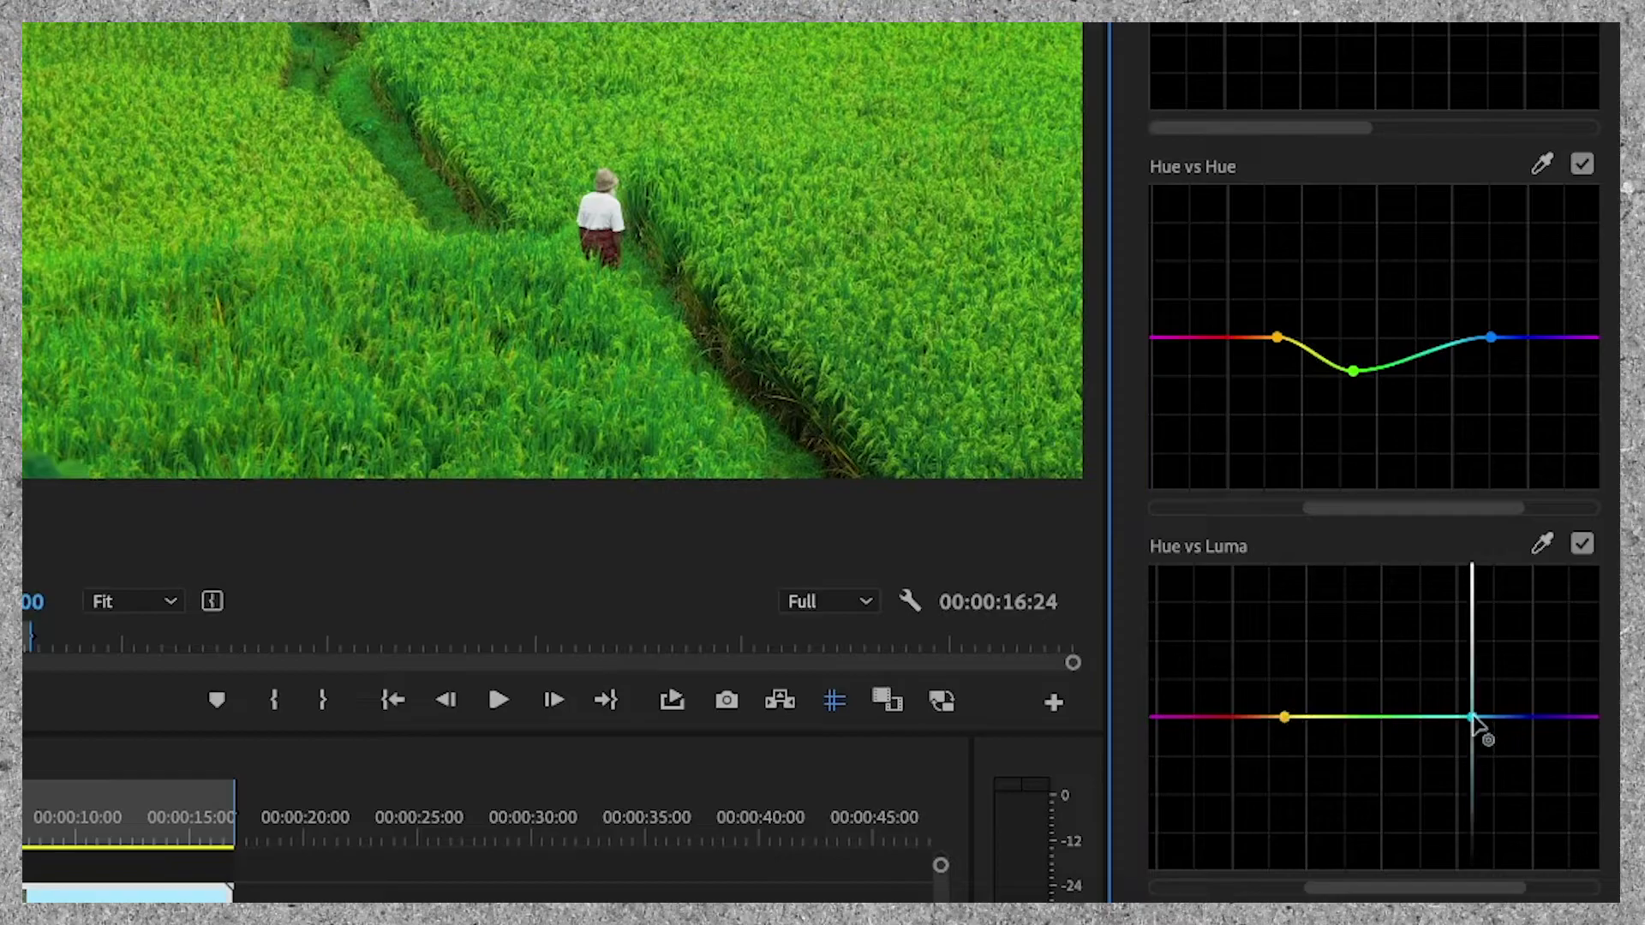
left_click(1338, 716)
left_click_drag(1338, 717, 1365, 761)
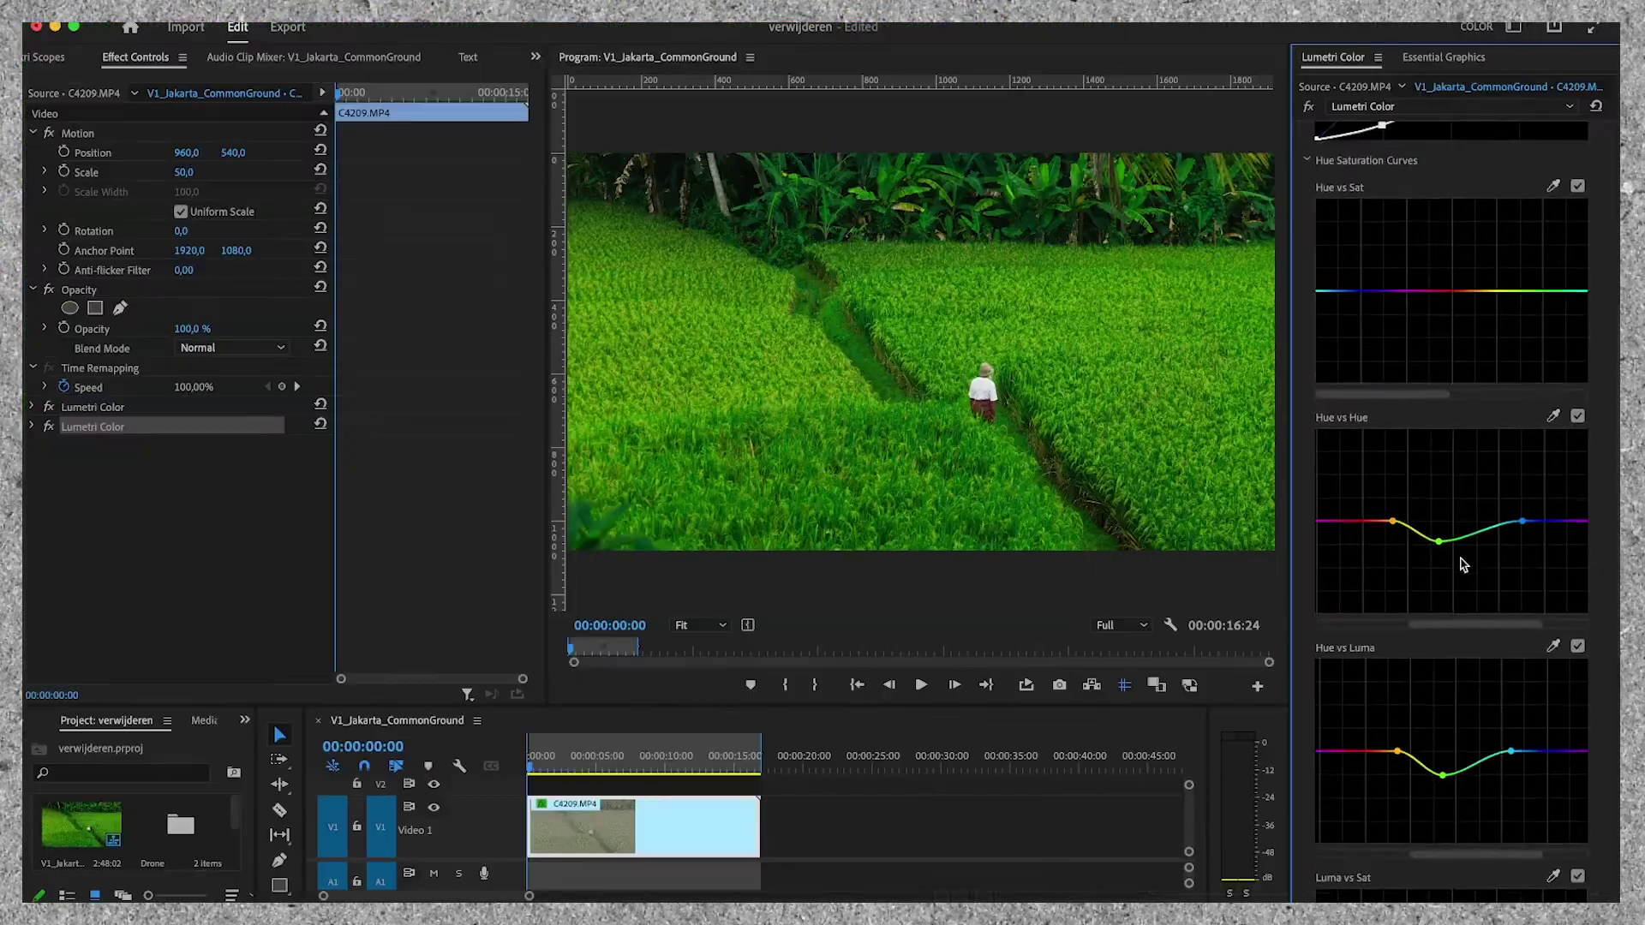
scroll(1463, 565, "up", 4)
left_click_drag(1430, 596, 1534, 597)
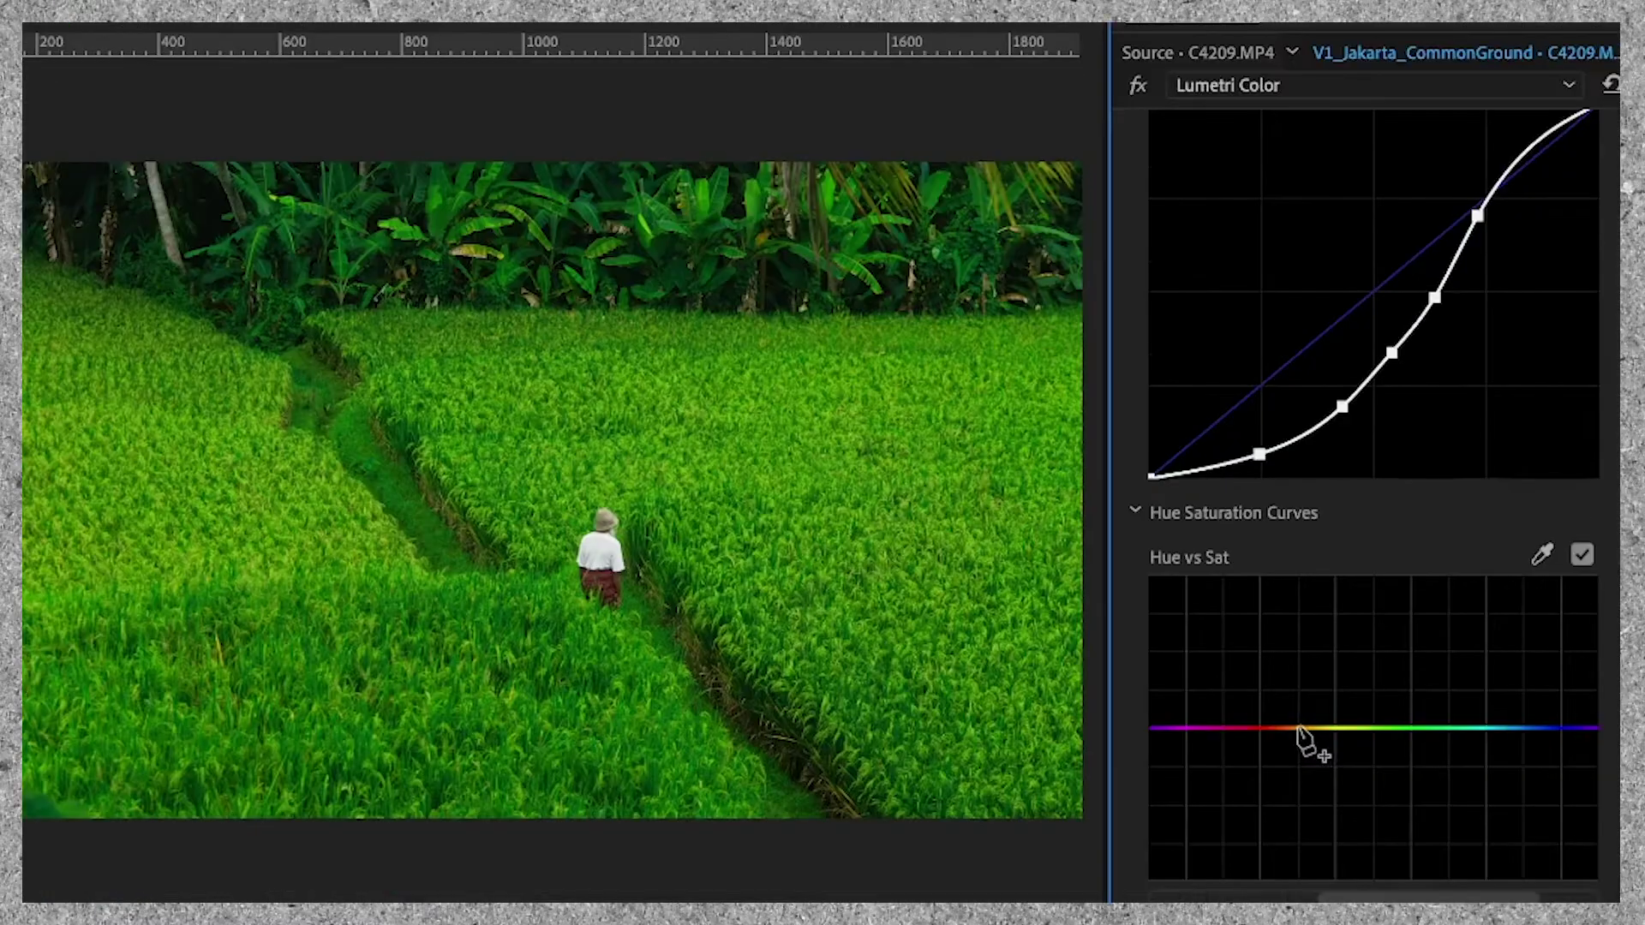
Step: Anchor Hue vs Sat at orange and blue, lower the greens' saturation, and compare before/after
left_click(1406, 495)
left_click(1524, 727)
mouse_move(1363, 728)
left_mouse_down()
mouse_move(1399, 738)
mouse_move(1386, 742)
left_mouse_up()
left_click(1584, 553)
left_click(1584, 555)
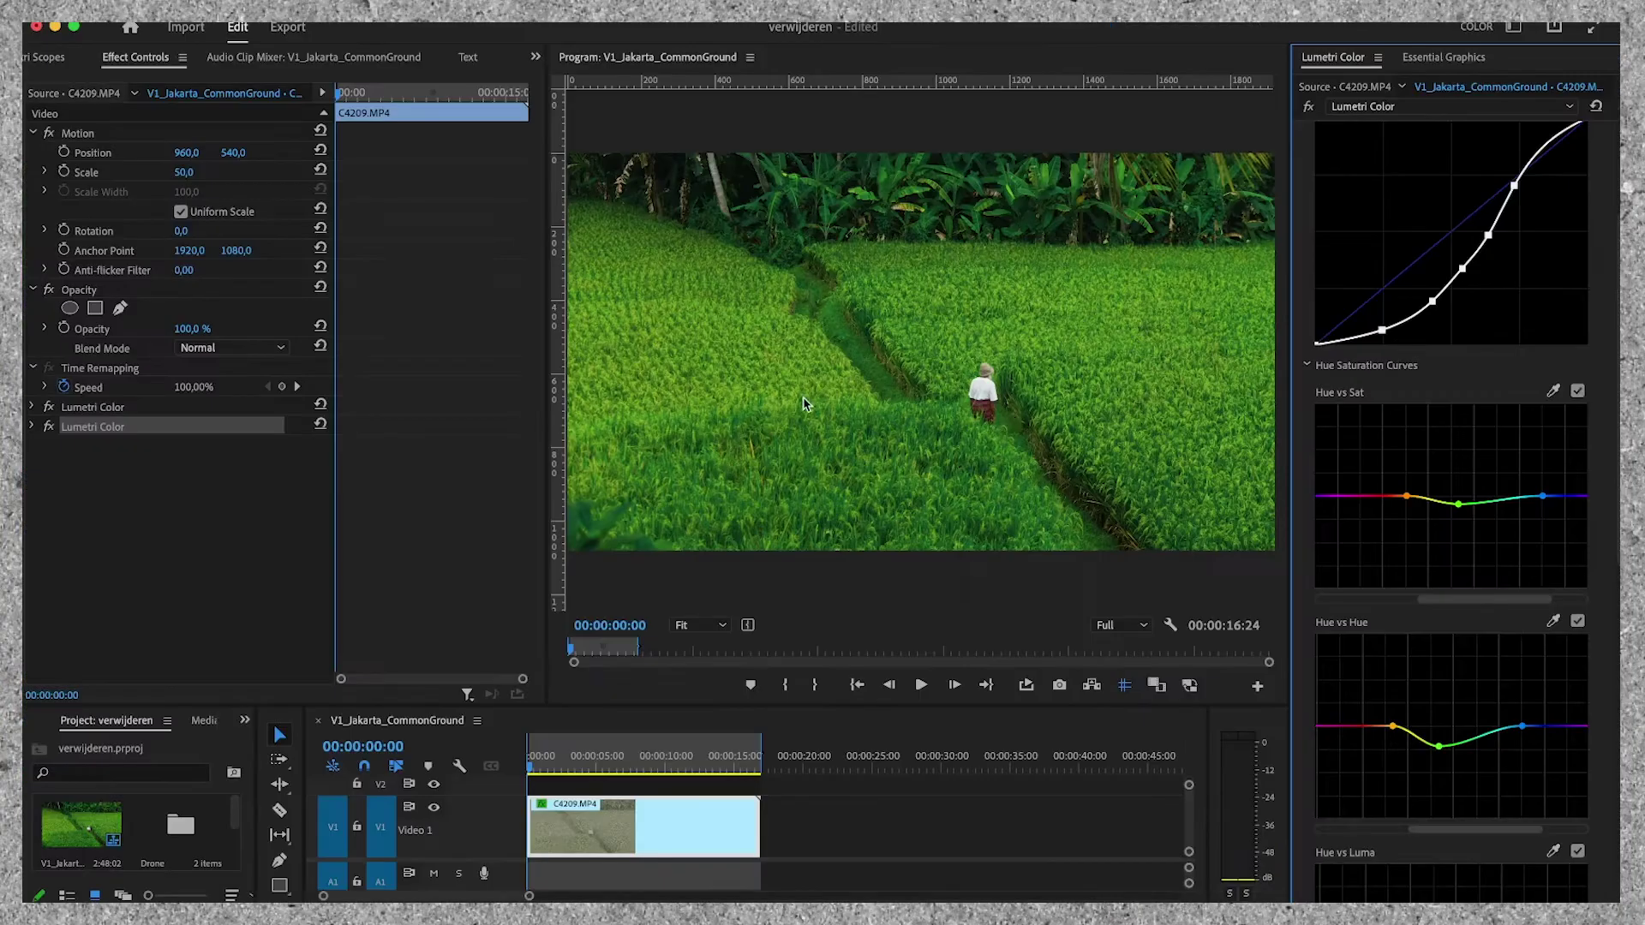
left_click(1308, 107)
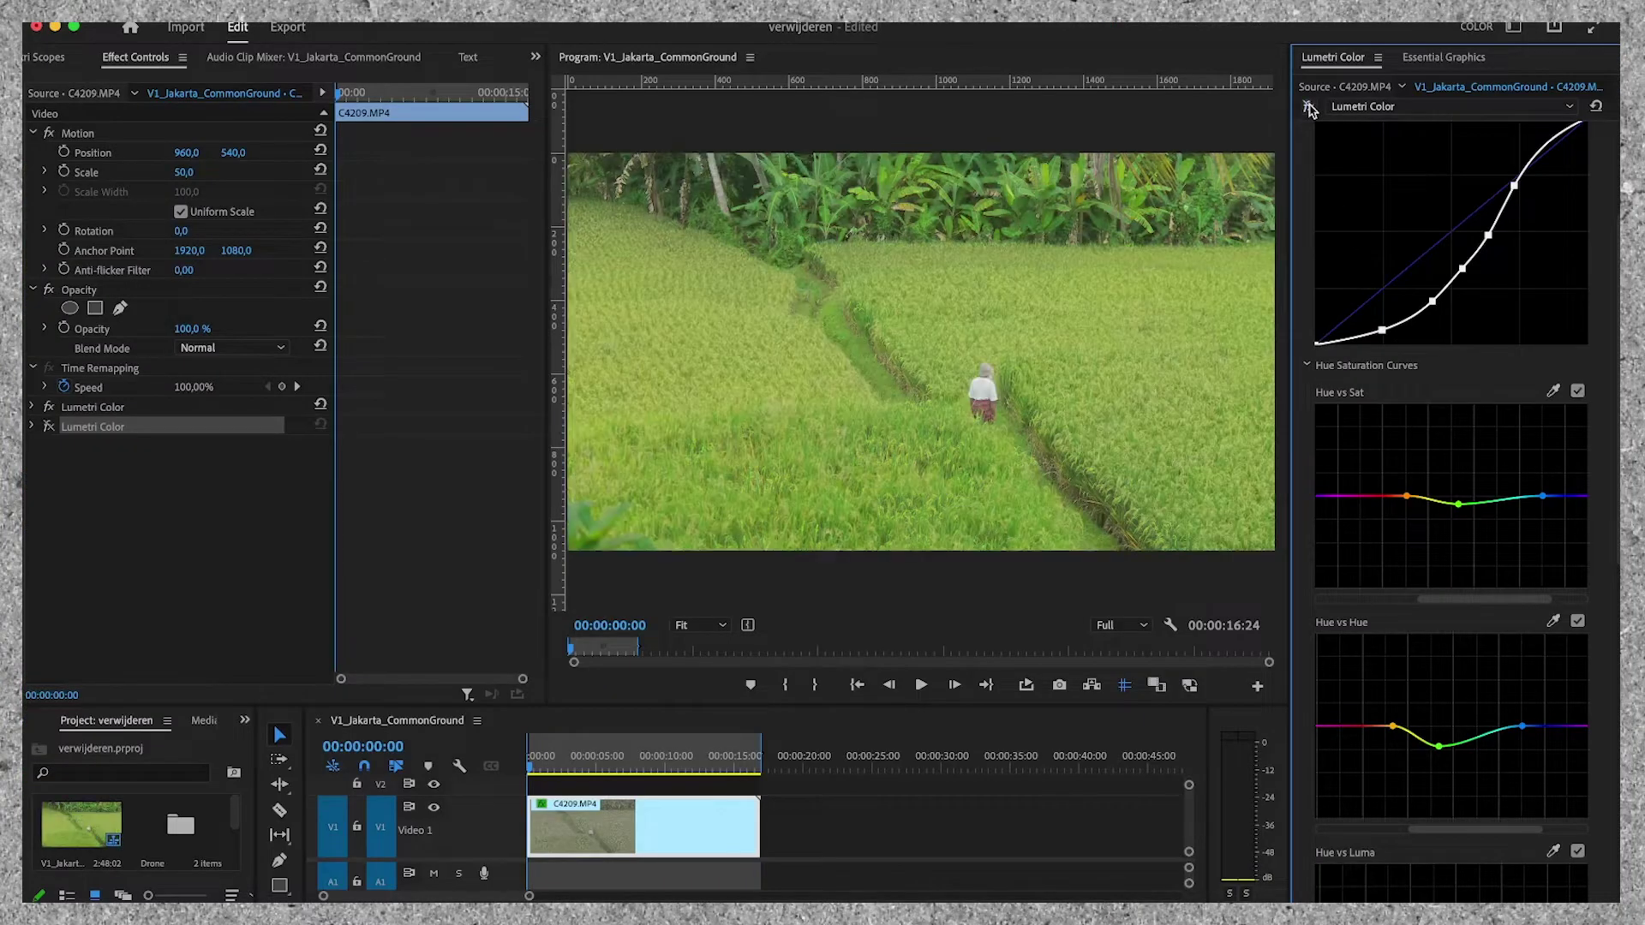
left_click(1308, 107)
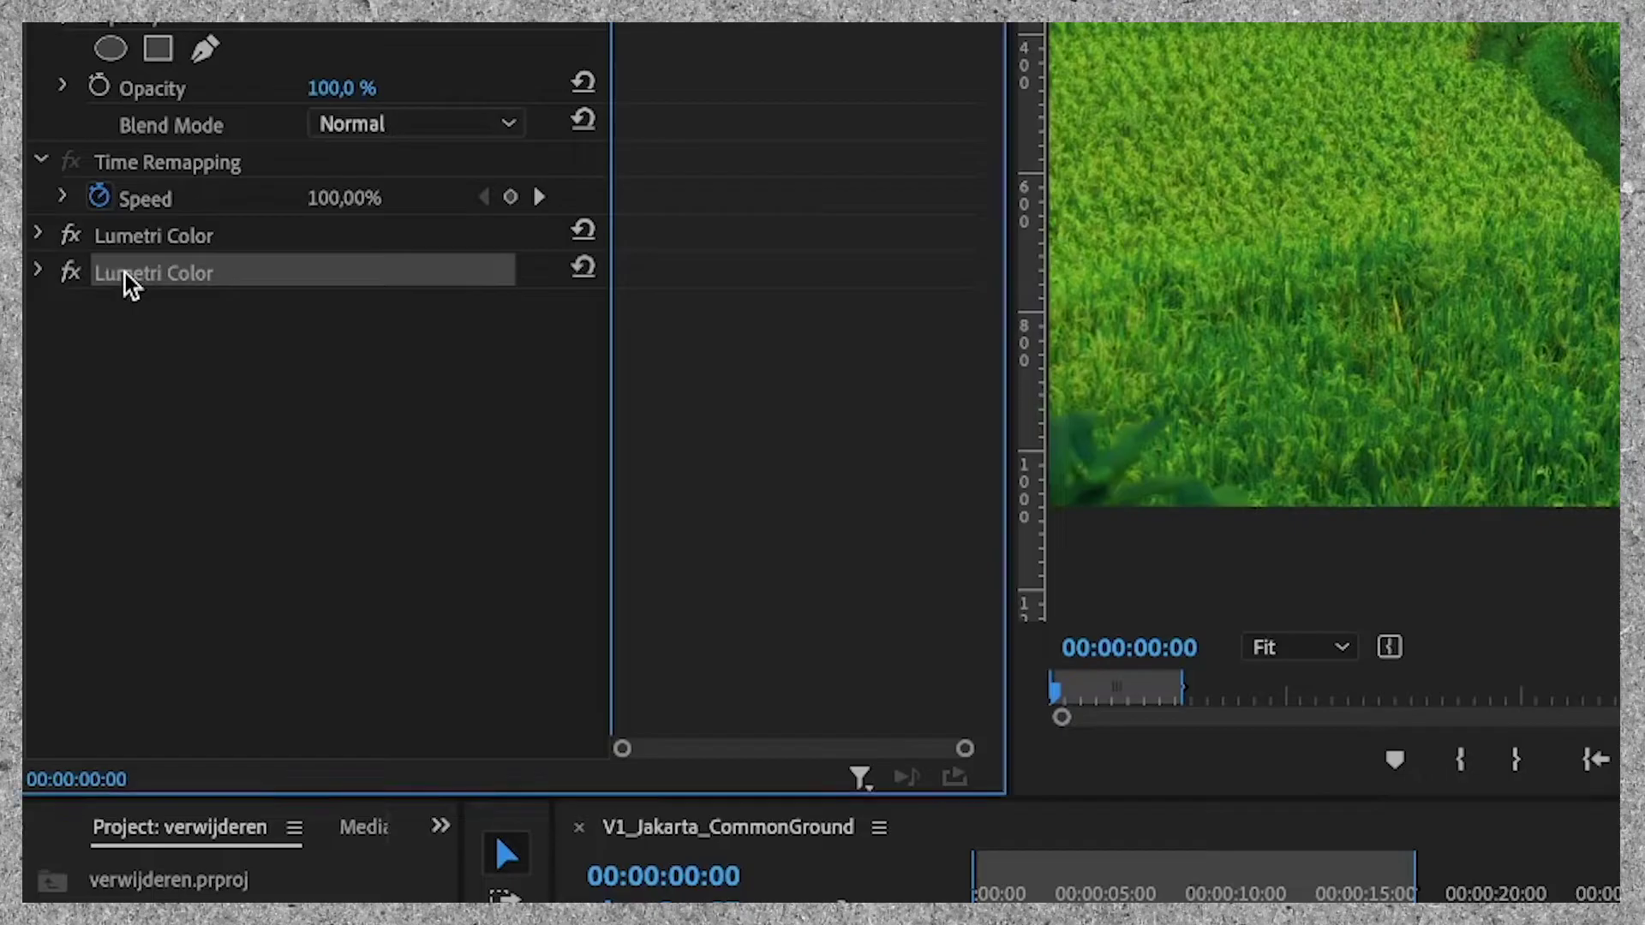
Step: Copy and paste the Lumetri Color effect to add a third one, and select it
key("ctrl+c")
key("ctrl+v")
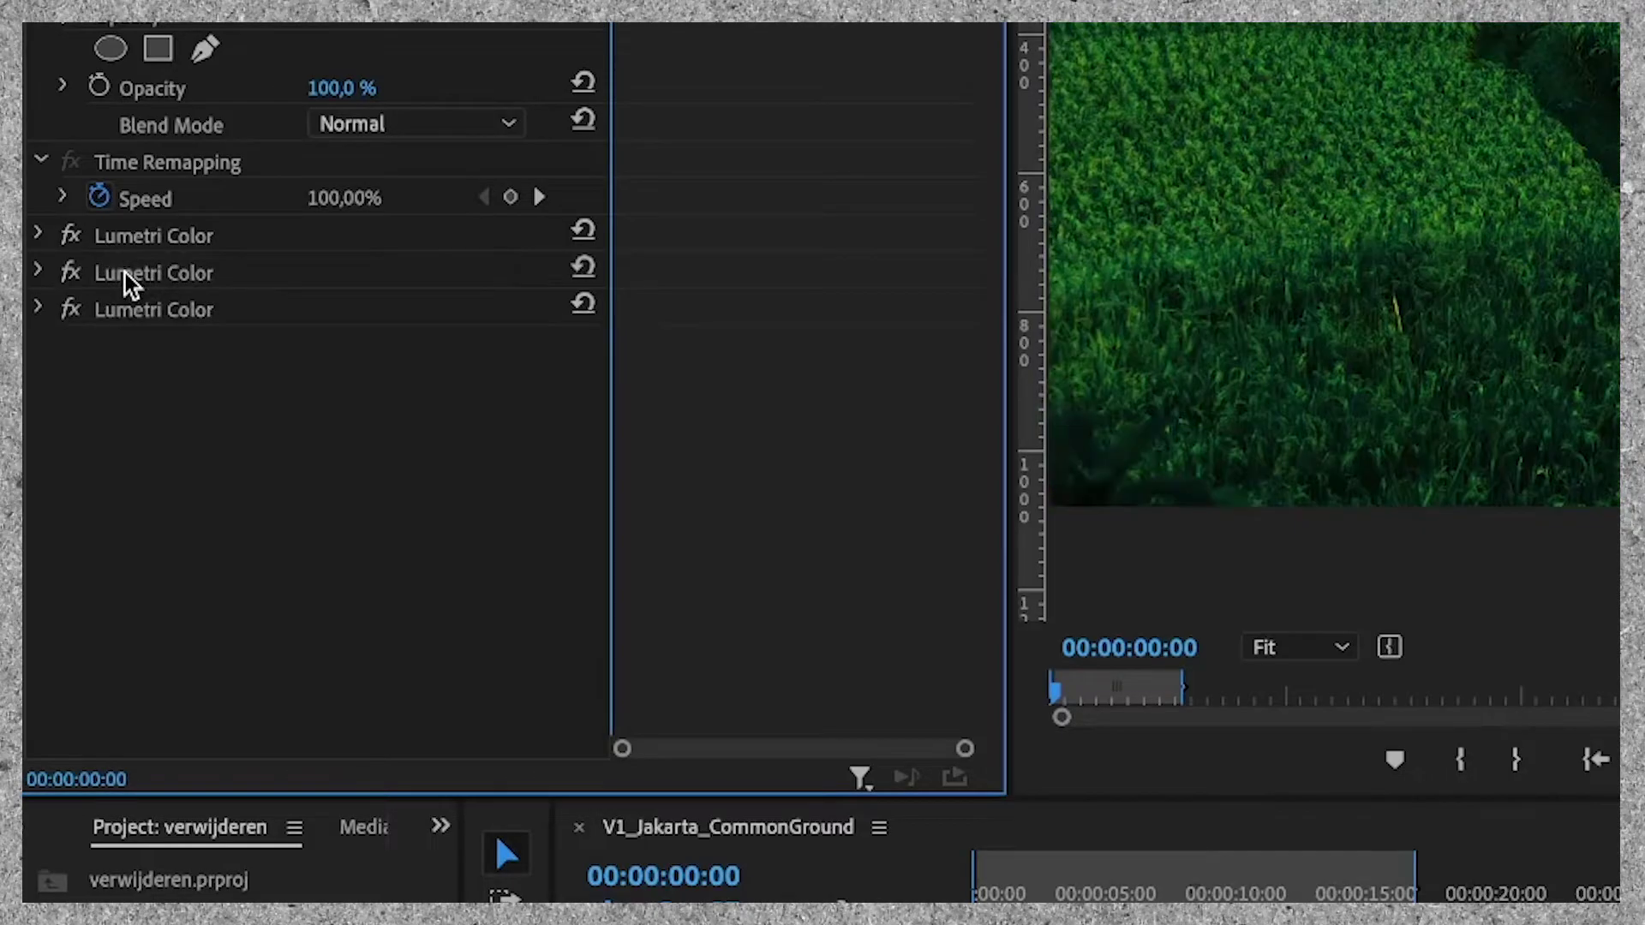
left_click(153, 312)
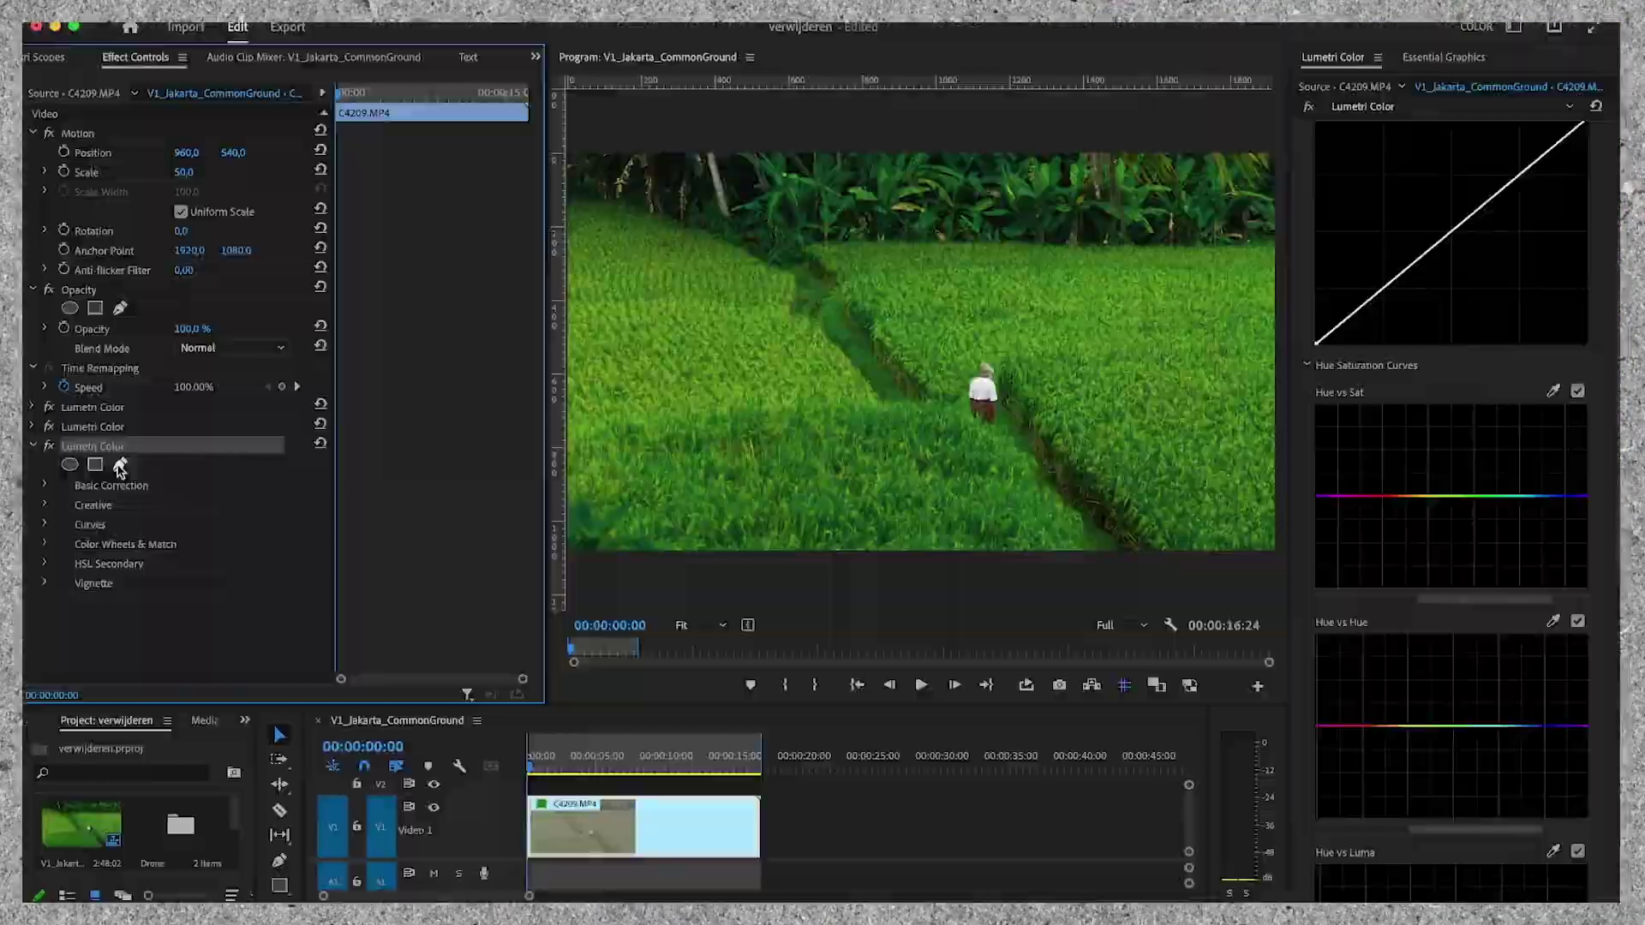
Step: Draw a closed, curved pen mask on the third Lumetri around the footpath and the walker
left_click(119, 467)
left_click(1013, 594)
left_click(961, 516)
left_click(910, 437)
left_click_drag(774, 403, 742, 347)
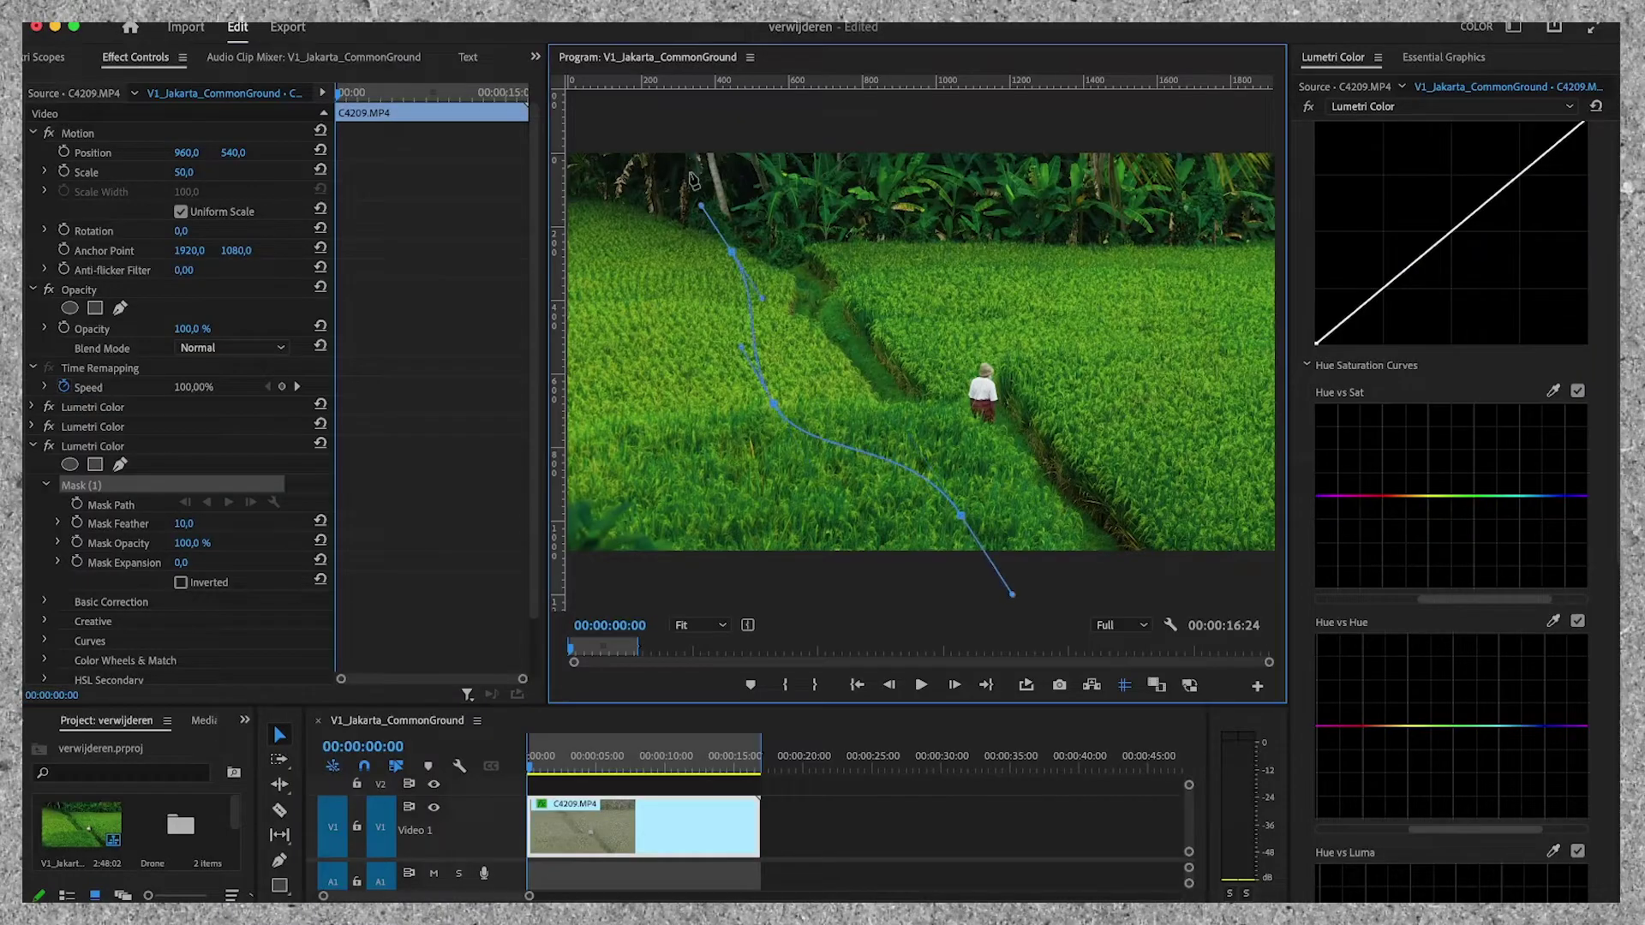
left_click_drag(797, 170, 905, 292)
left_click(1264, 551)
left_click(961, 517)
left_click_drag(961, 516, 1037, 613)
left_click_drag(732, 251, 584, 154)
left_click(1592, 409)
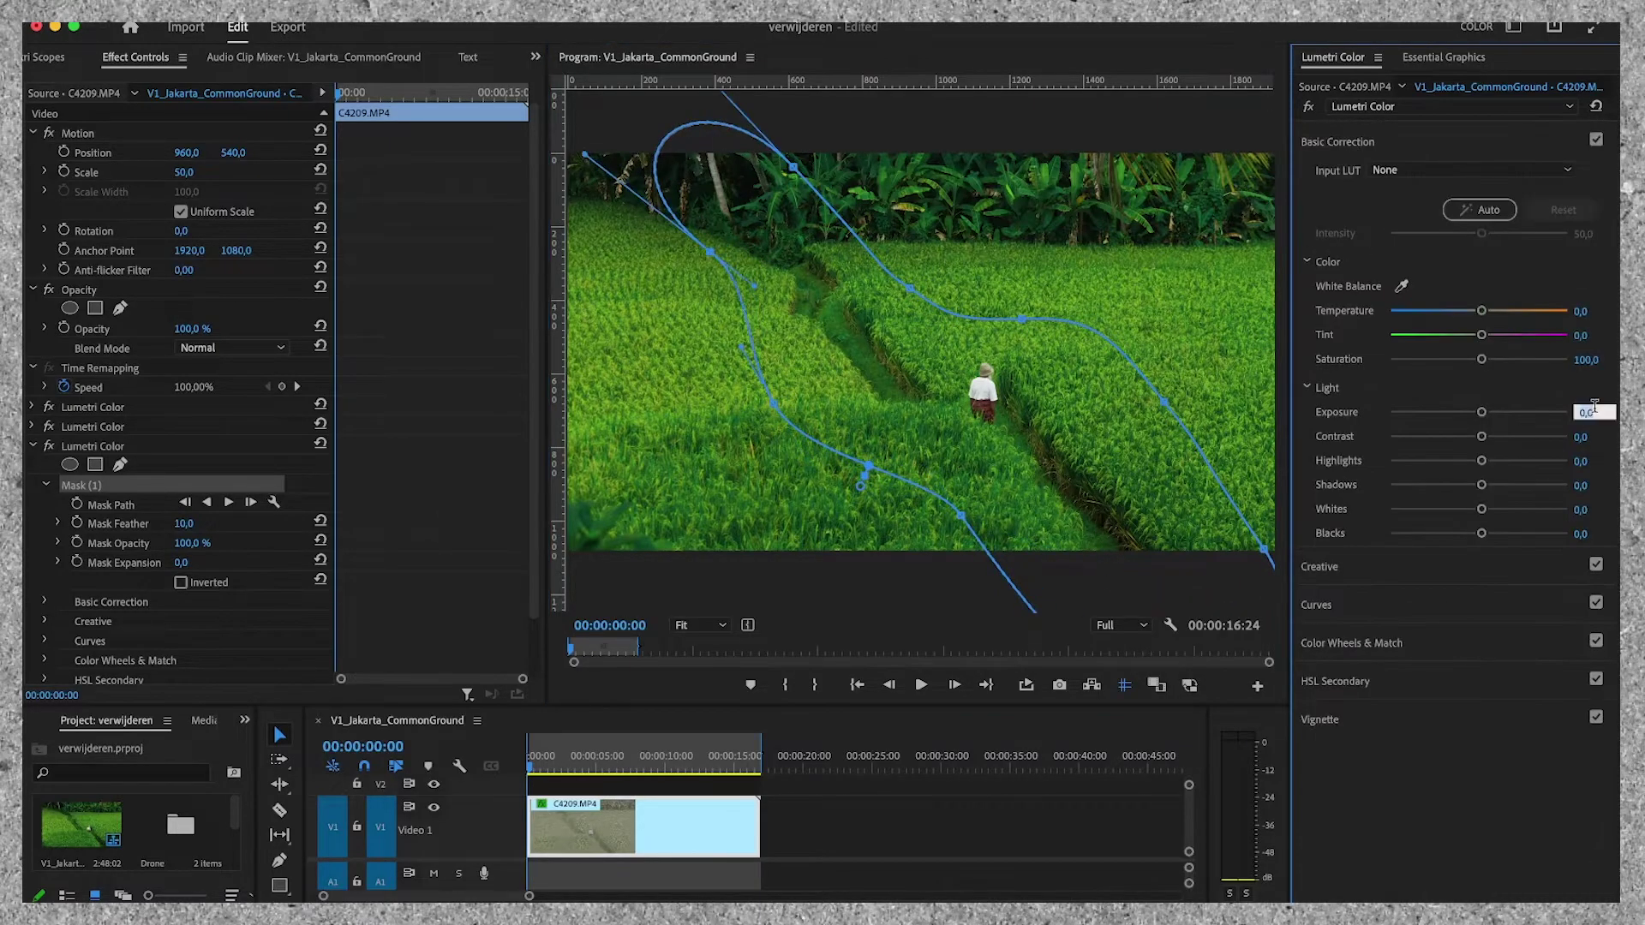
Step: Set exposure to -2 and invert the mask so the surroundings darken
key("Return")
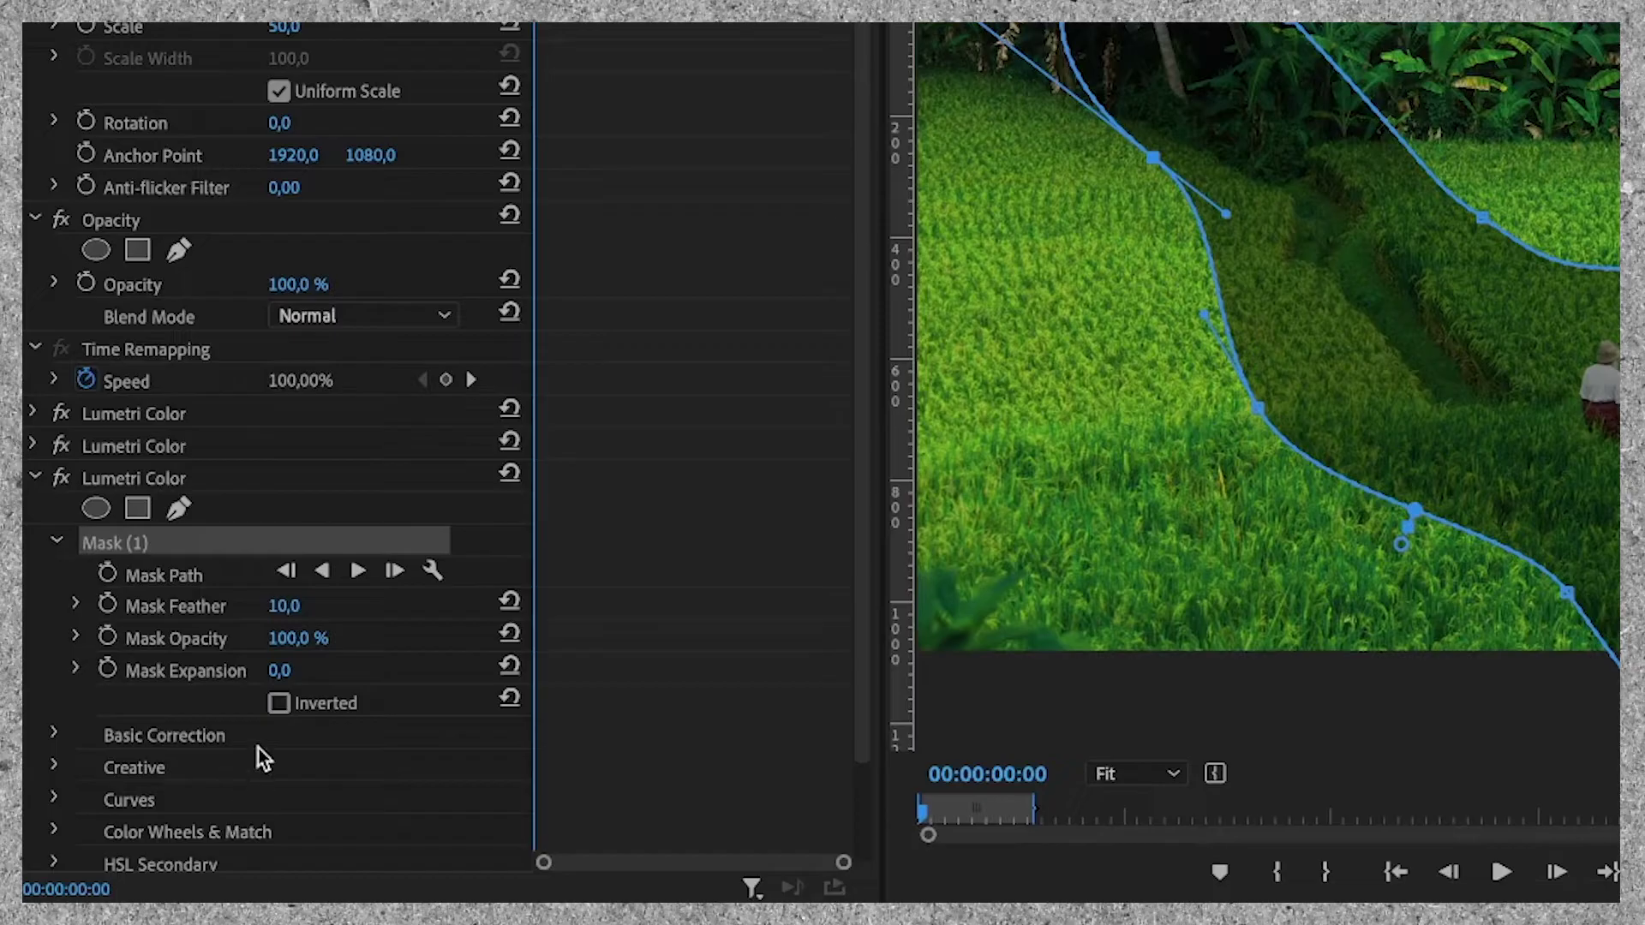
left_click(279, 700)
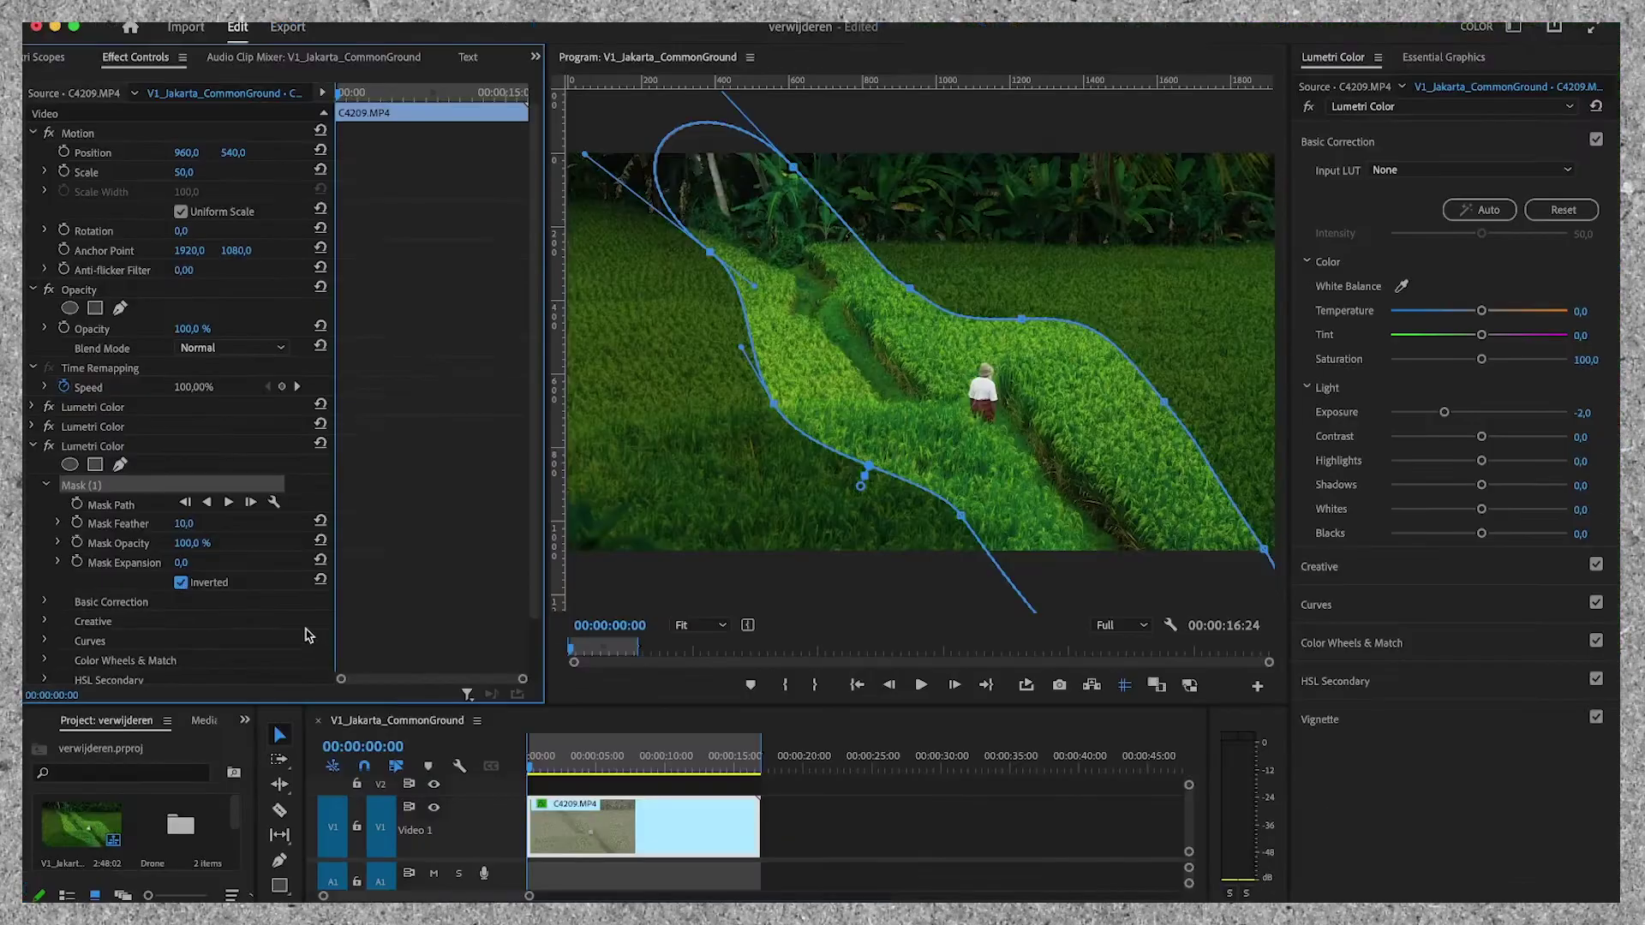
left_click(635, 780)
left_click(632, 822)
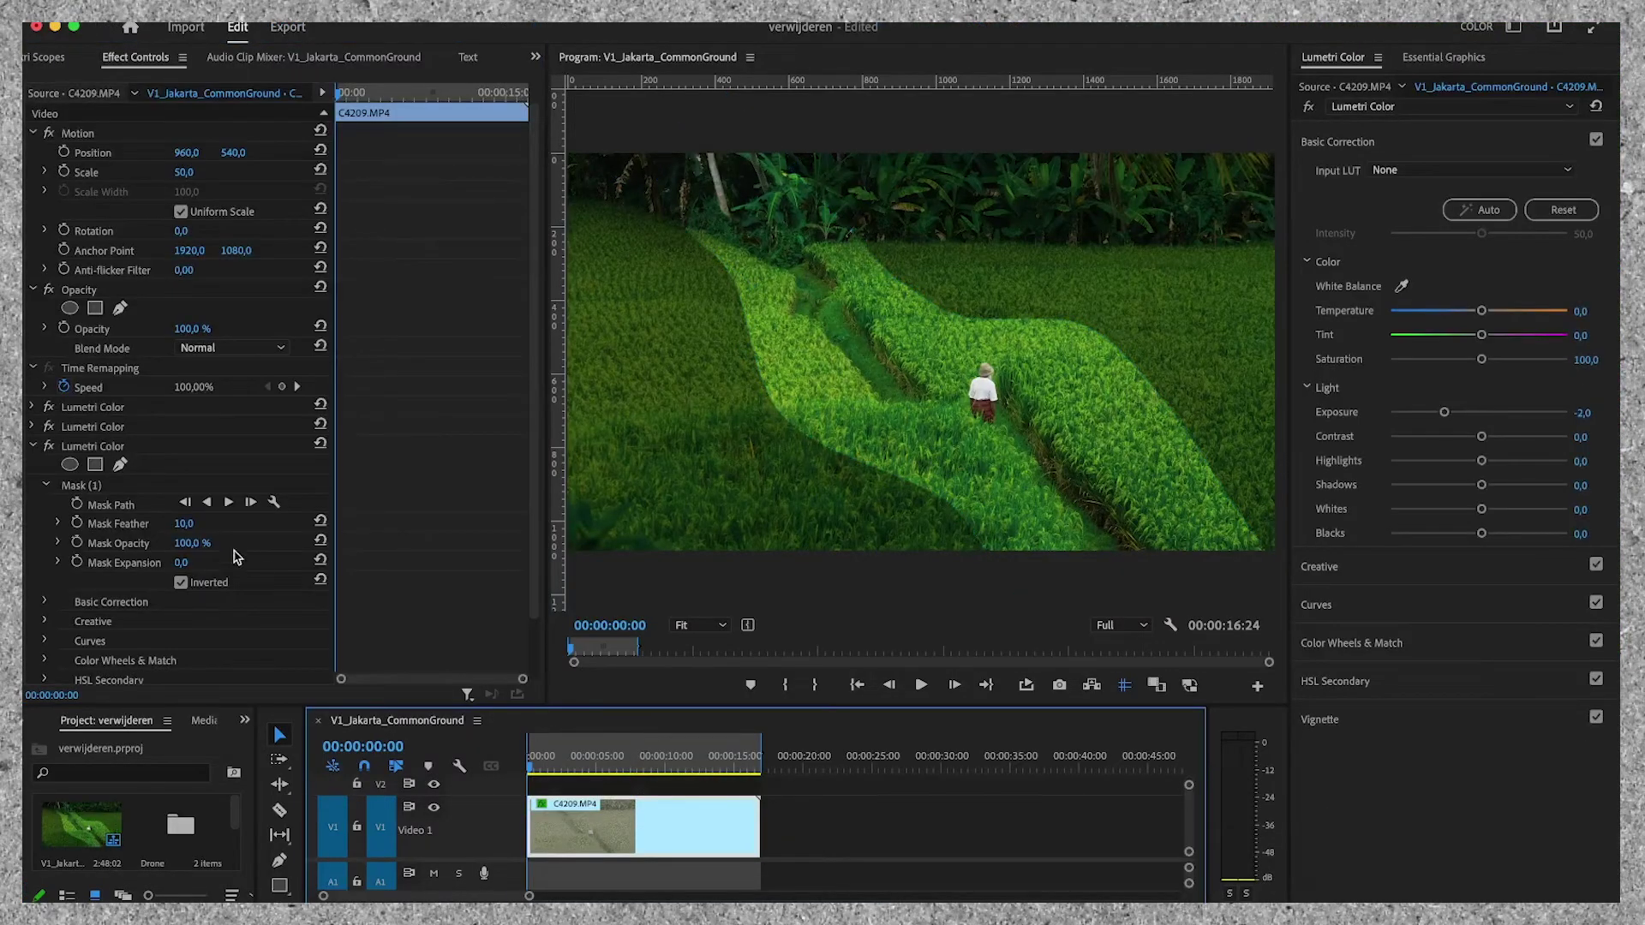
Step: Increase the mask feather and lower the exposure to -3
left_click(183, 528)
left_click_drag(183, 528, 194, 561)
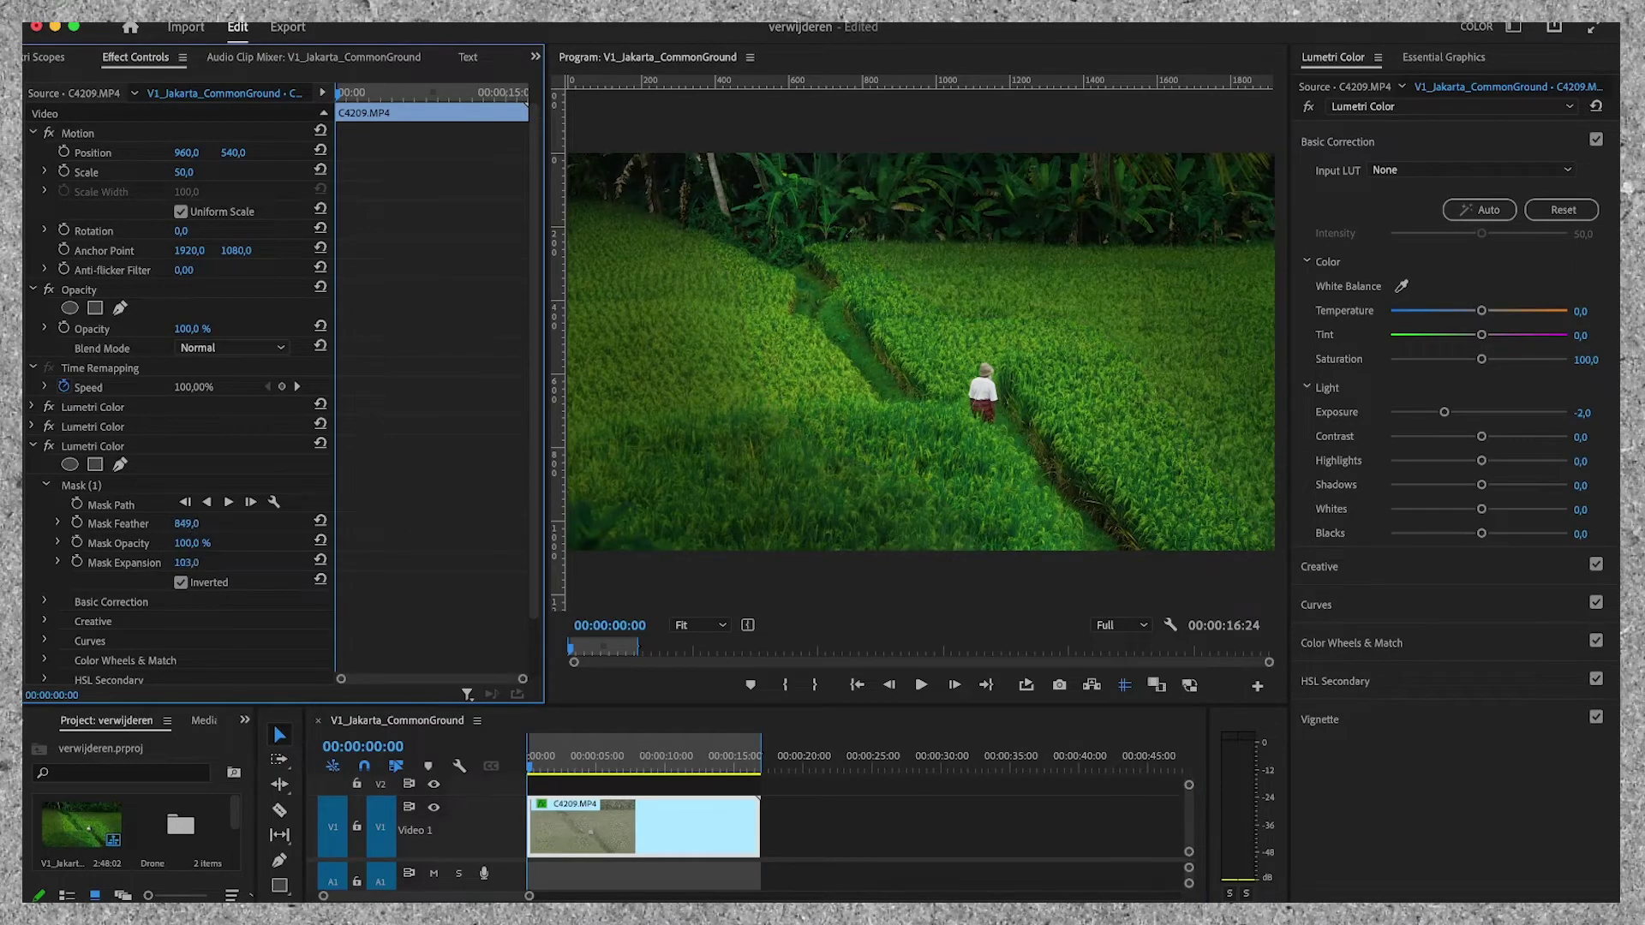
left_click(1583, 412)
type("-3")
key("Return")
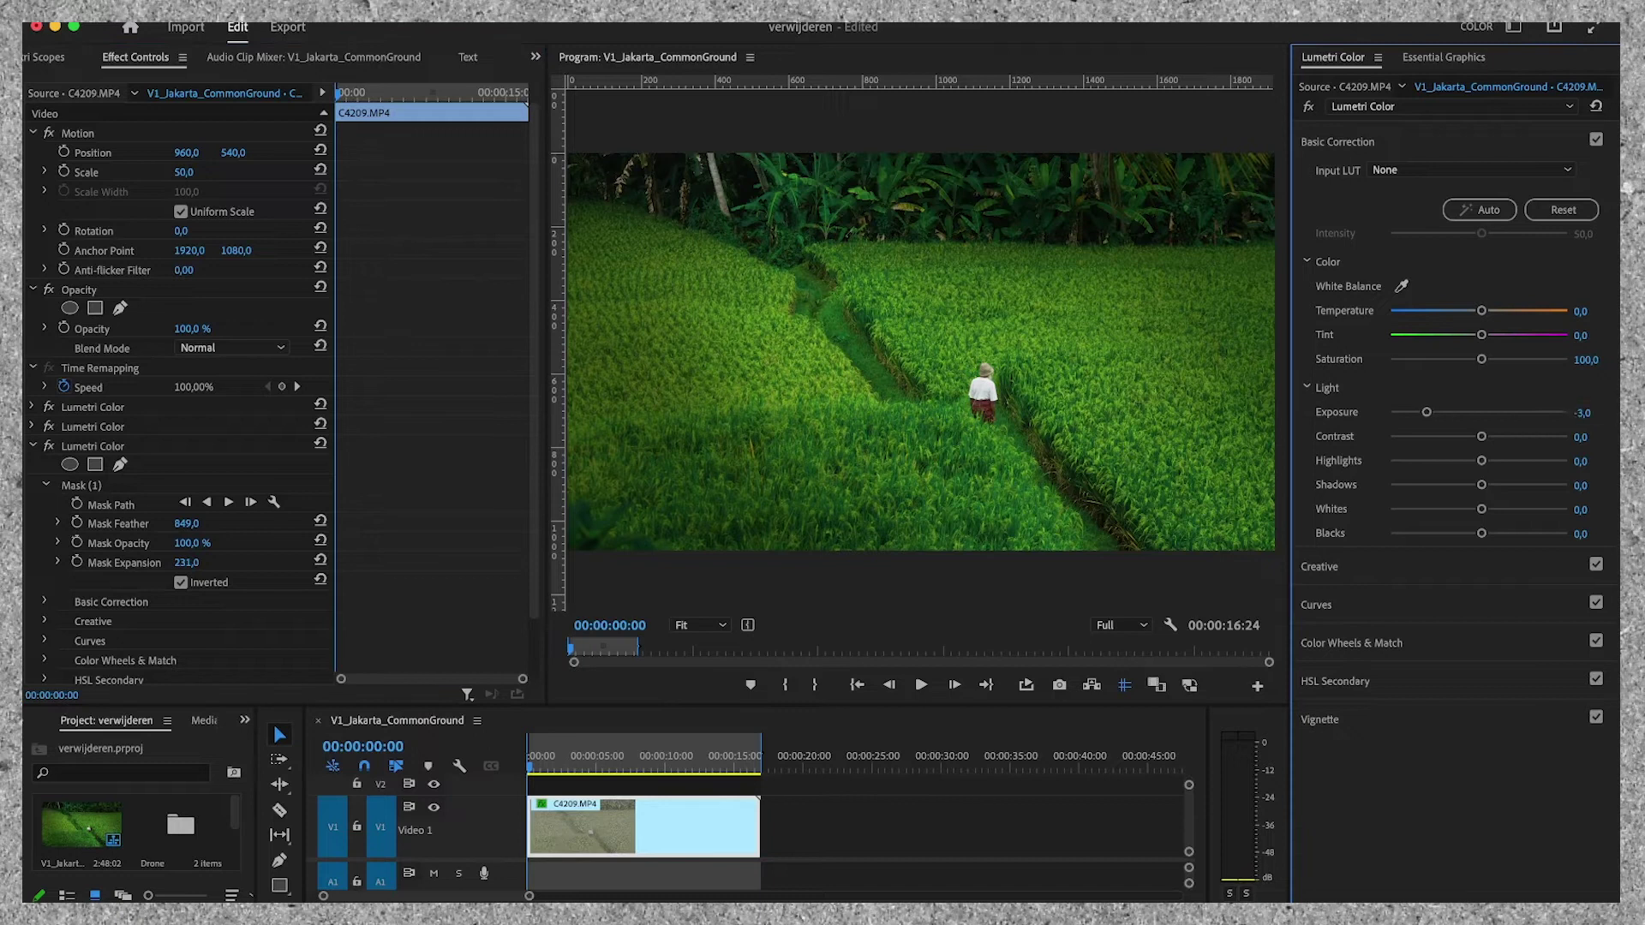
Step: Feather the vignette further, then toggle the Lumetri Color effects off and on to compare
left_click_drag(185, 528, 196, 527)
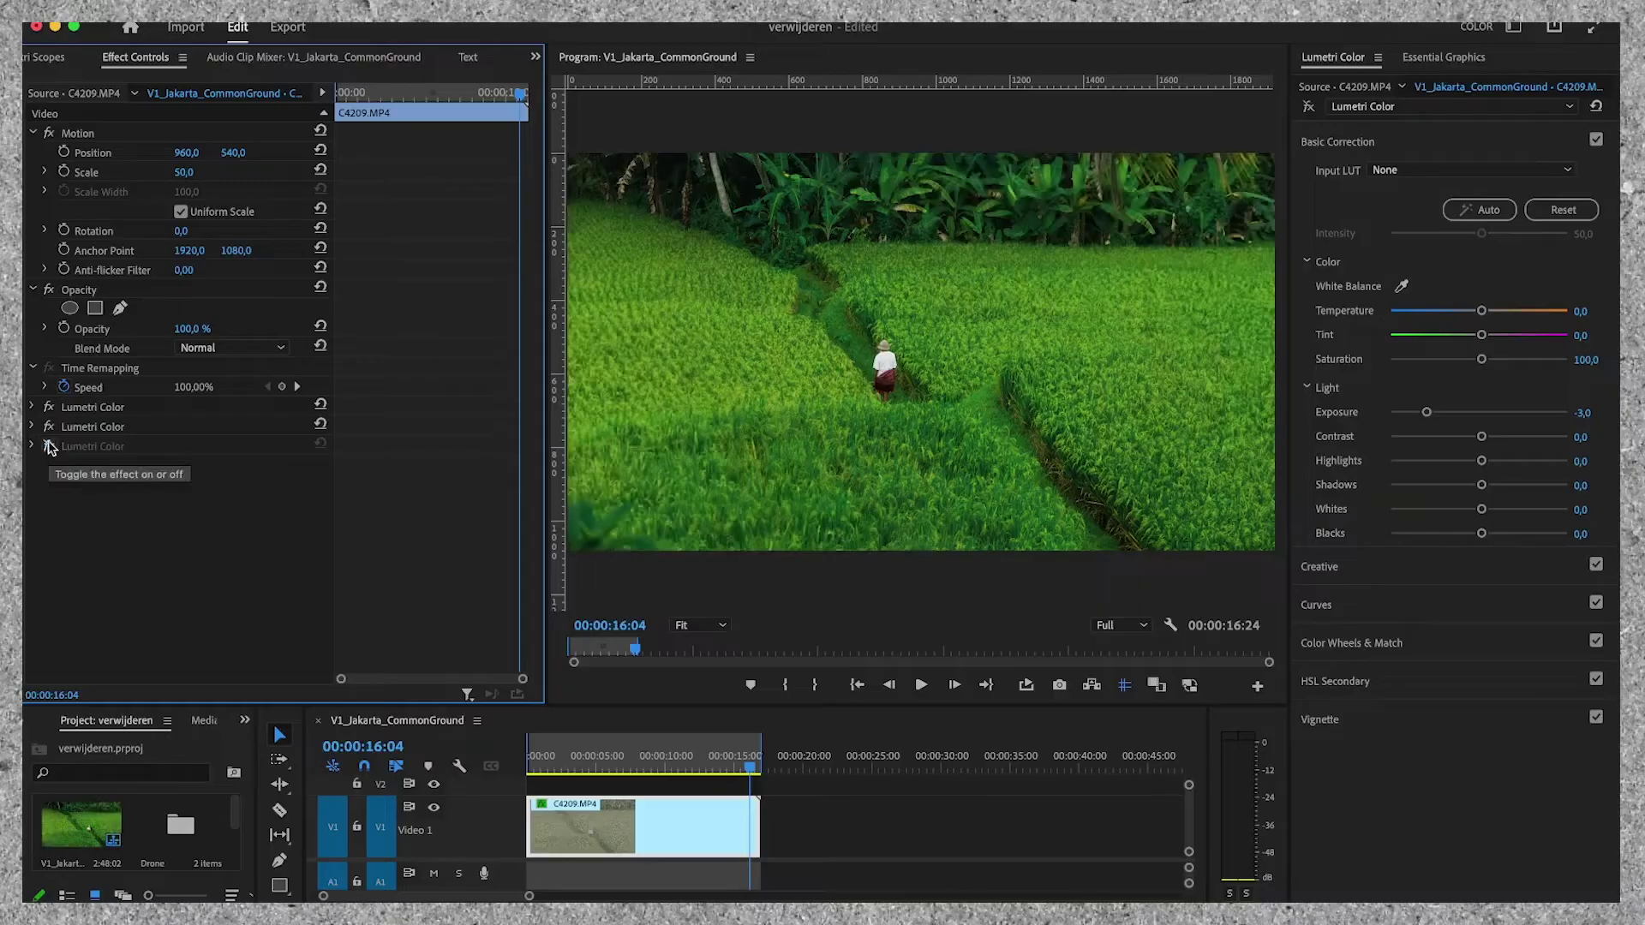
left_click(49, 427)
left_click(49, 407)
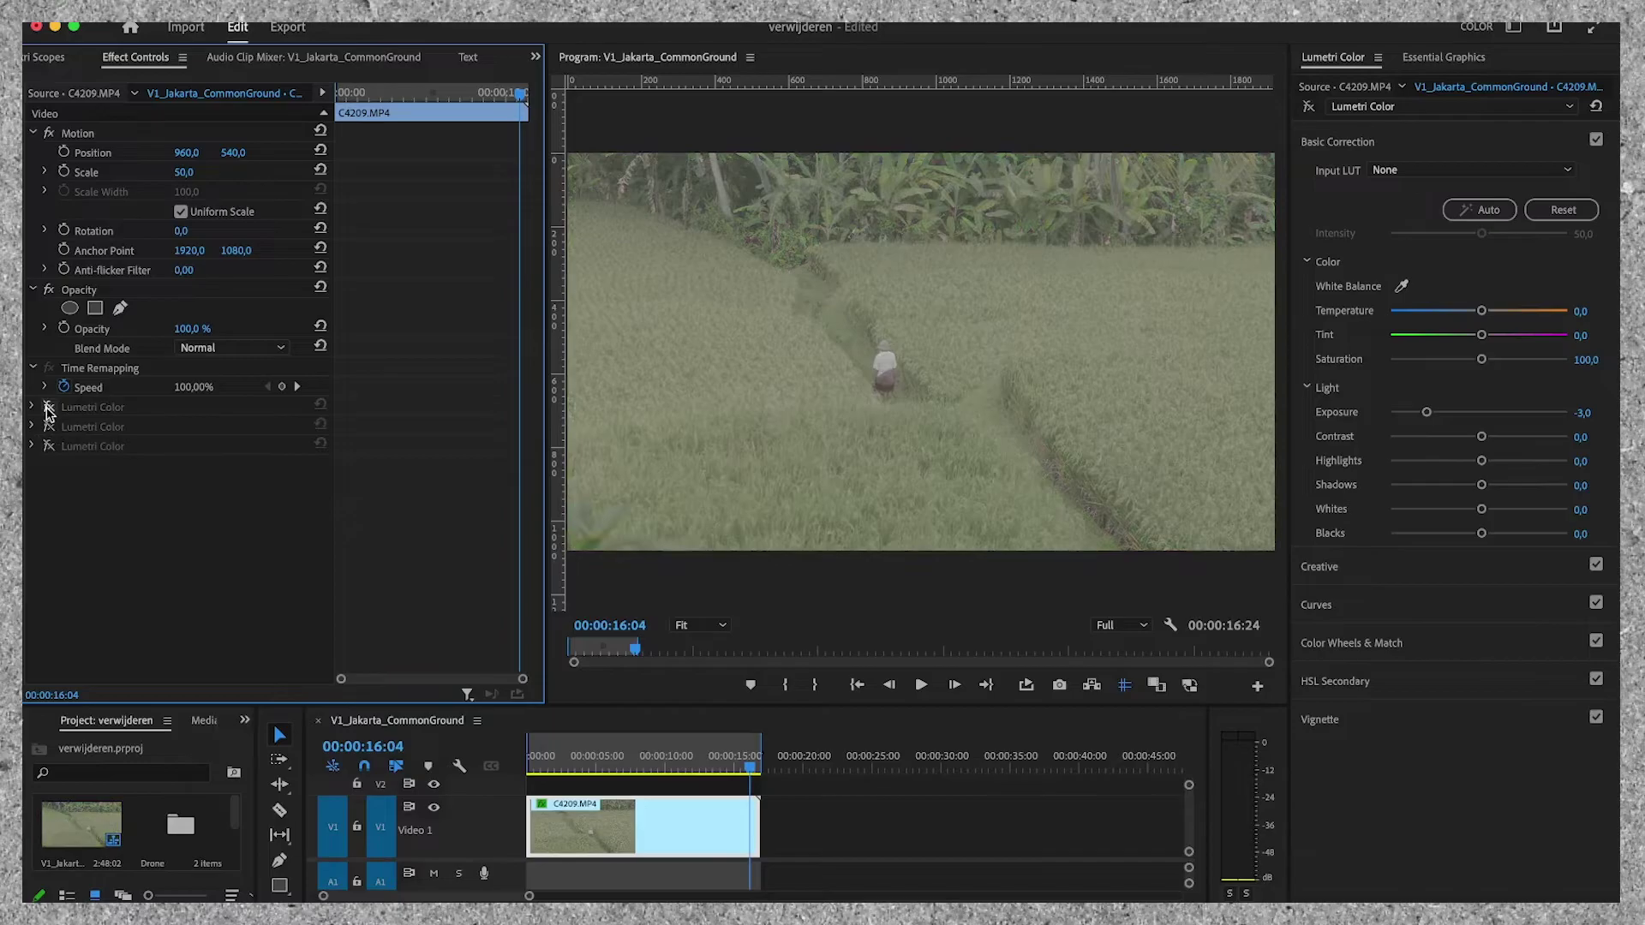
left_click(48, 408)
left_click(47, 408)
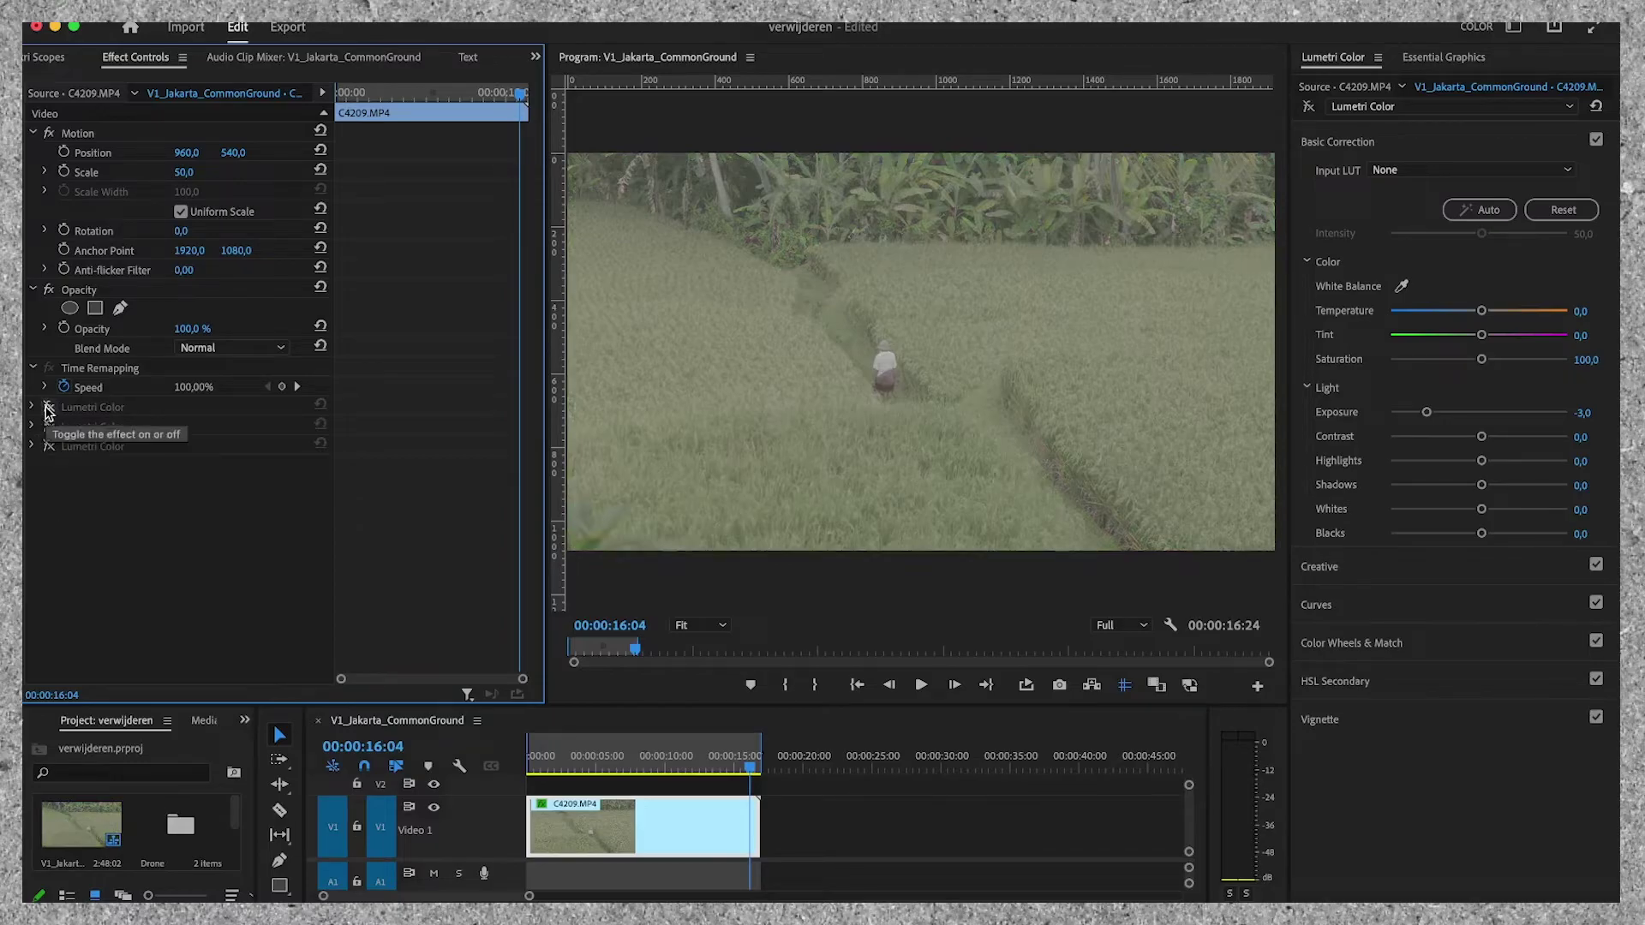
left_click(47, 408)
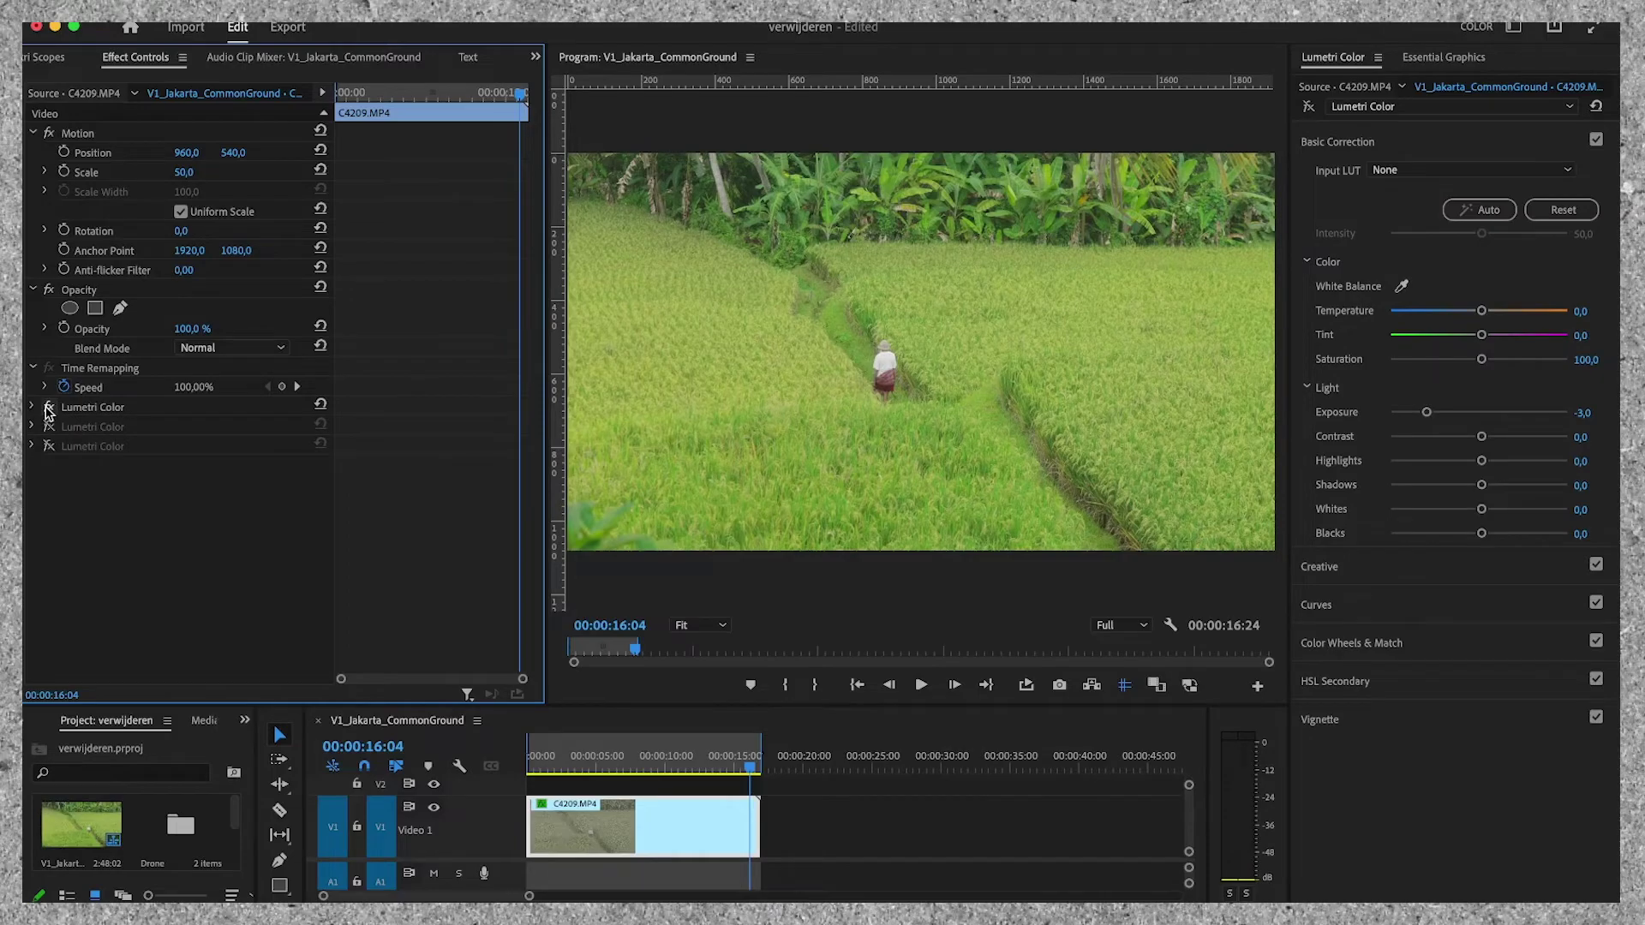